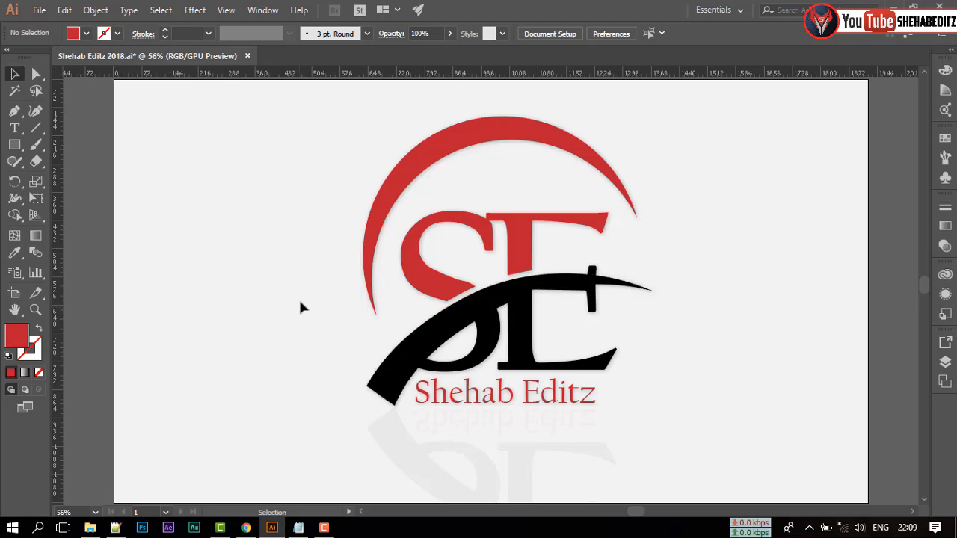
# Scale the finished logo down to about 250 × 335 pt and move it to the artboard's upper-left corner
pyautogui.click(419, 173)
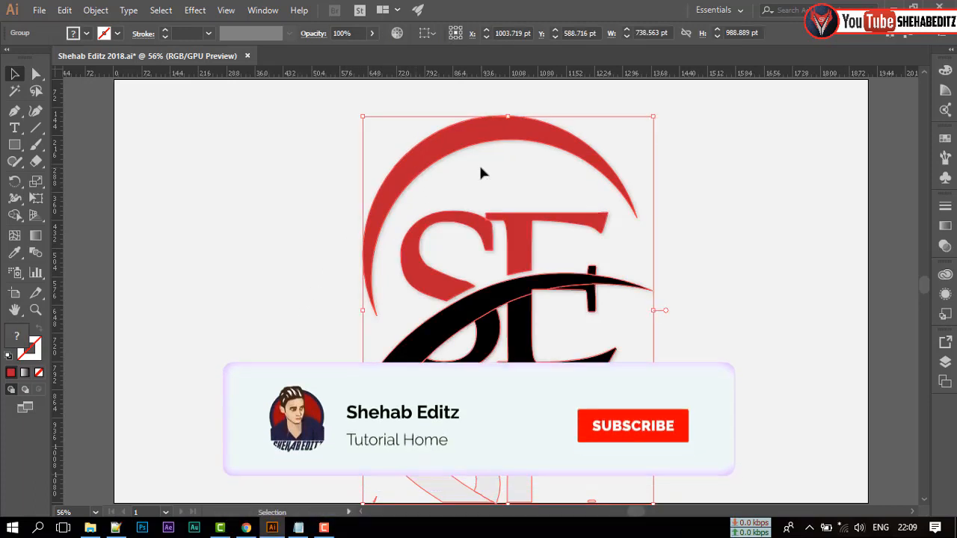
pyautogui.click(681, 102)
pyautogui.click(569, 152)
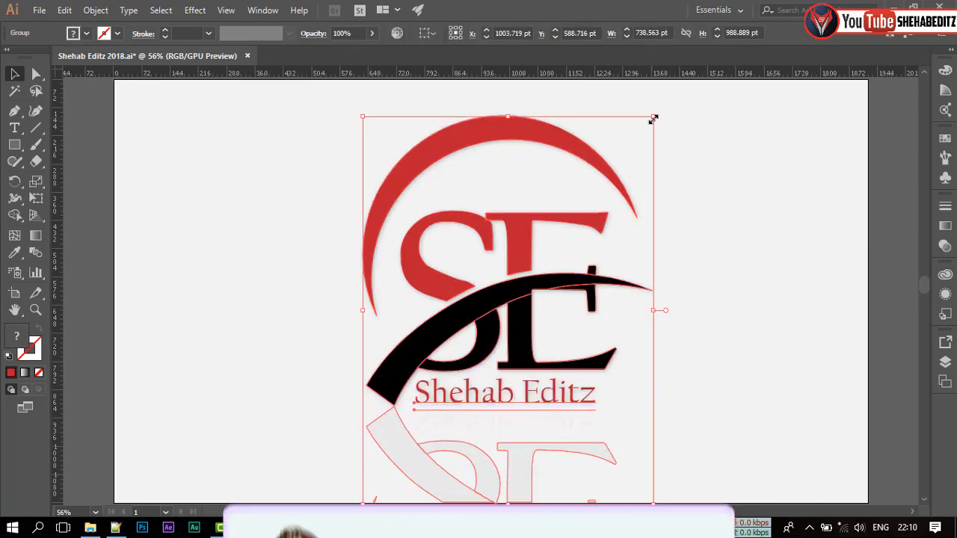
pyautogui.moveTo(653, 119); pyautogui.dragTo(558, 200)
pyautogui.moveTo(519, 262); pyautogui.dragTo(190, 119)
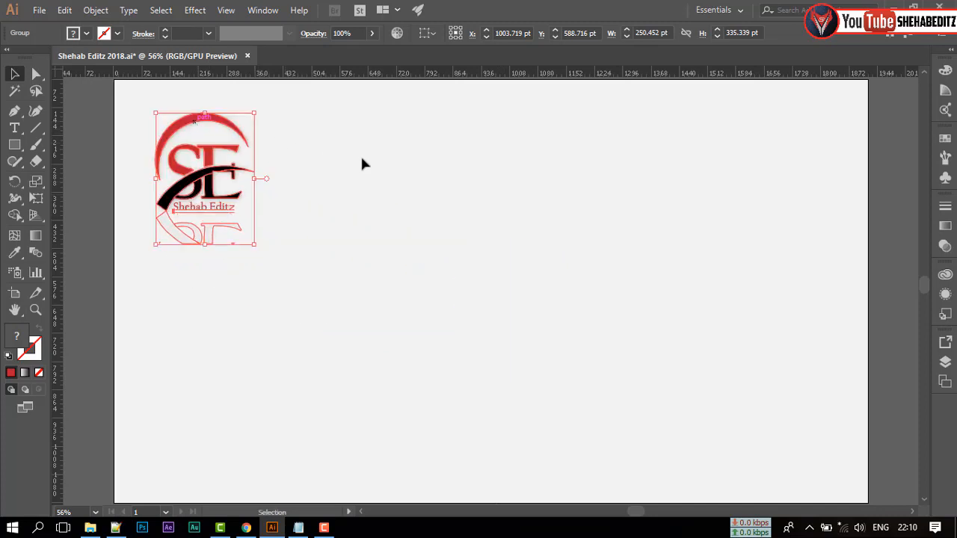
pyautogui.click(376, 160)
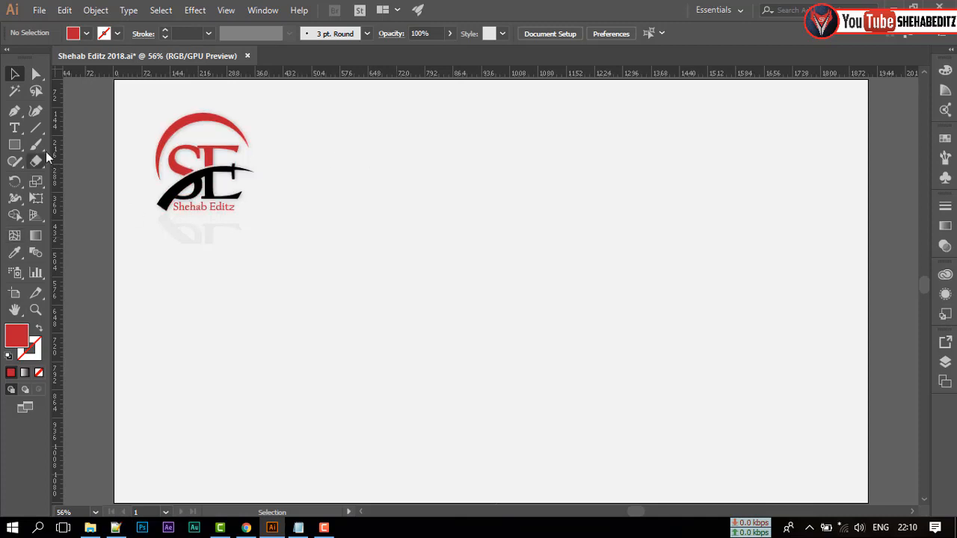
# Draw a red circle about 533 pt in diameter in the upper middle of the artboard
pyautogui.click(19, 146)
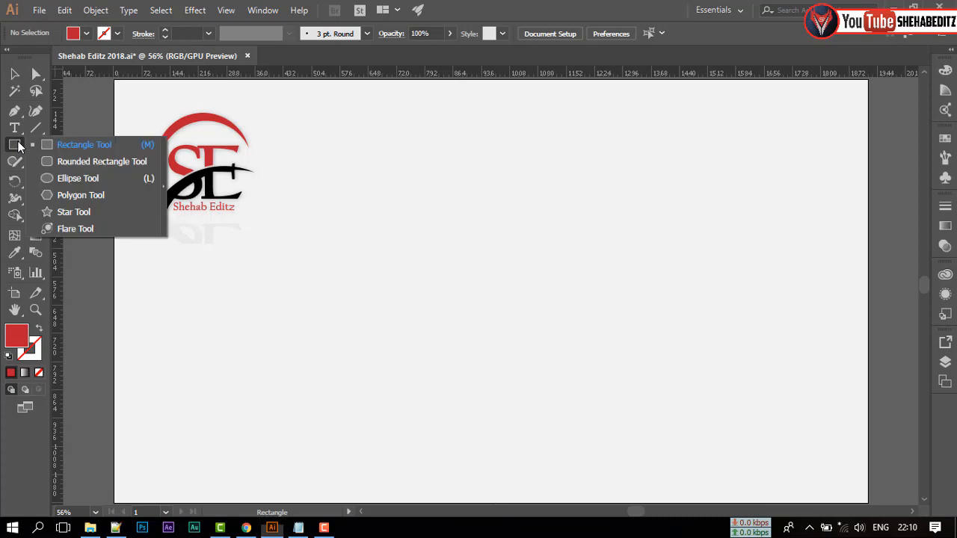
pyautogui.click(124, 178)
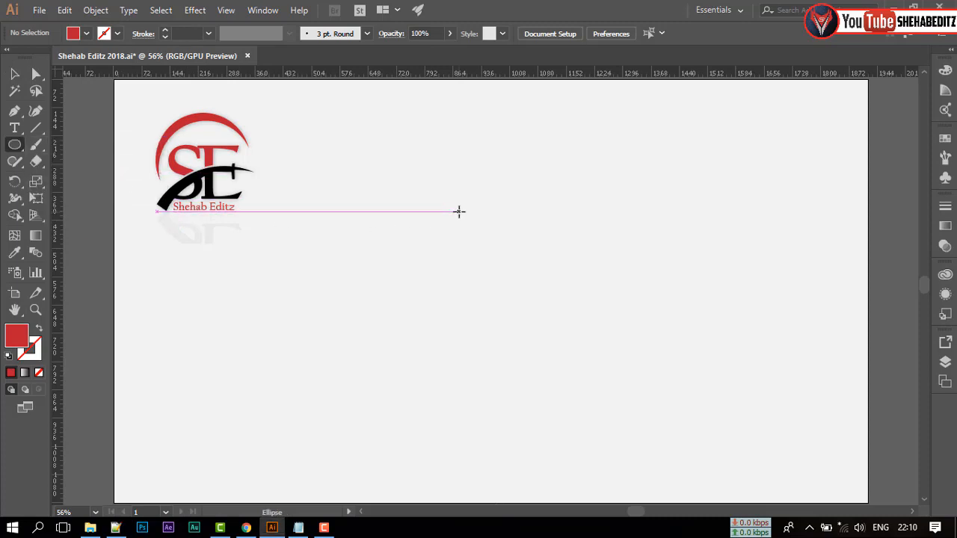
pyautogui.moveTo(459, 211); pyautogui.dragTo(541, 313)
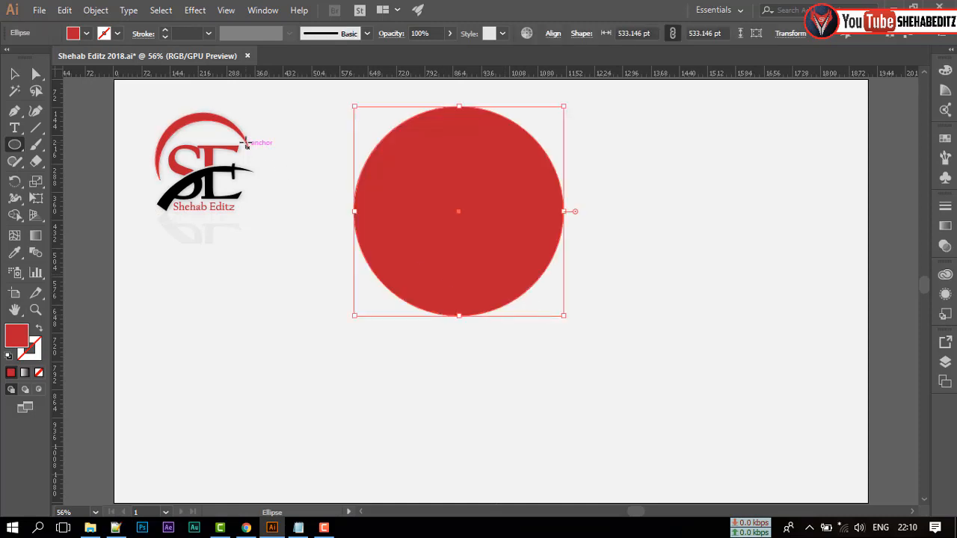
# Paste a copy of the red circle in place and offset it slightly down and to the right
pyautogui.click(63, 10)
pyautogui.press('Escape')
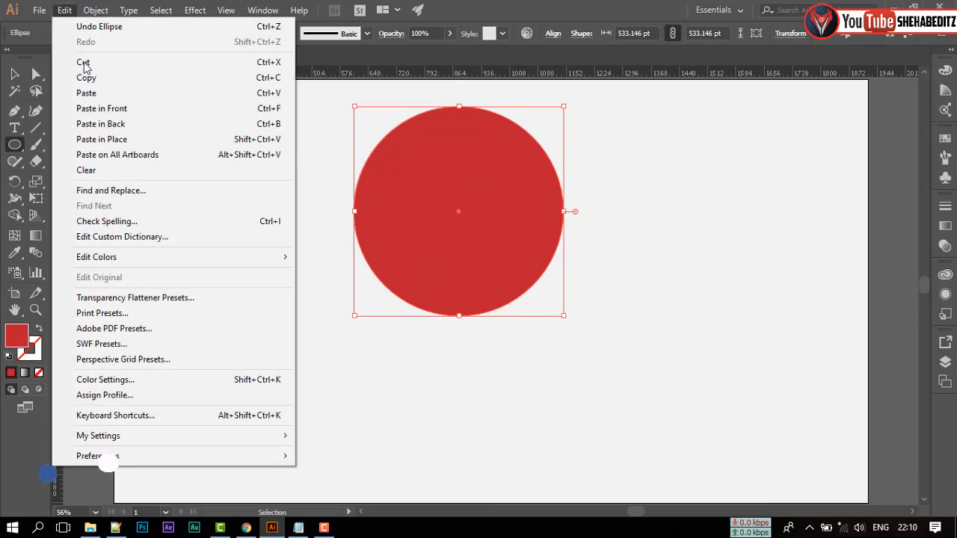
pyautogui.click(119, 139)
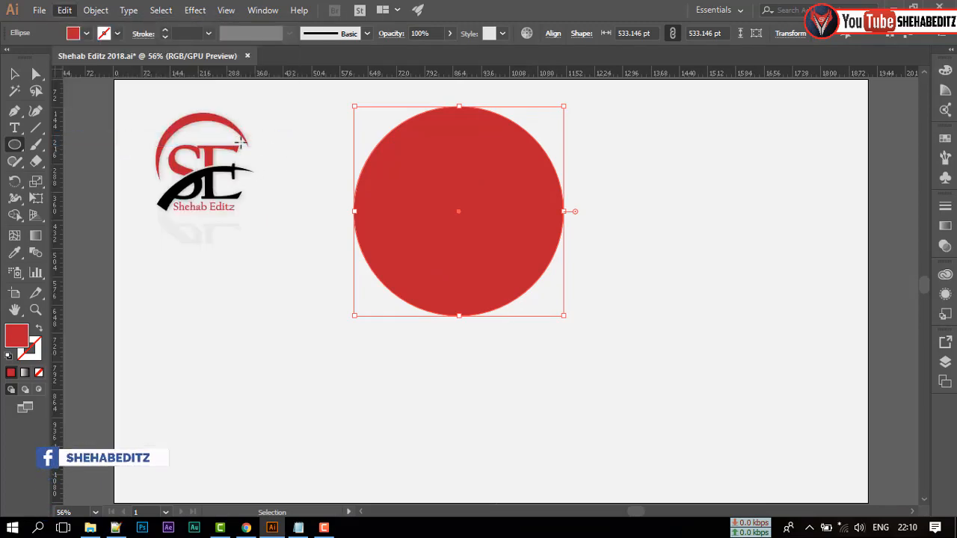
pyautogui.click(16, 77)
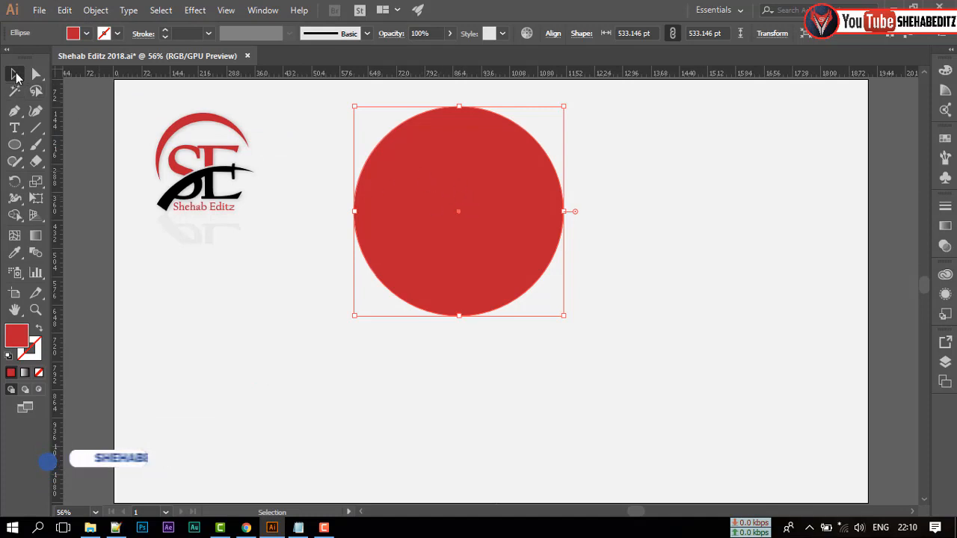
pyautogui.moveTo(437, 165); pyautogui.dragTo(441, 177)
# Divide the two overlapping circles with the Pathfinder and ungroup the resulting pieces
pyautogui.moveTo(334, 122); pyautogui.dragTo(479, 186)
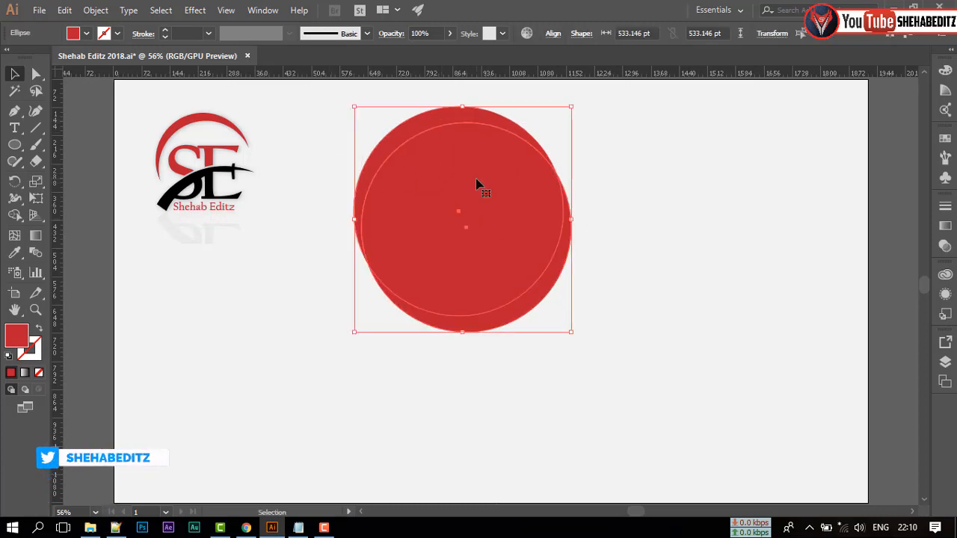
pyautogui.click(263, 11)
pyautogui.click(350, 505)
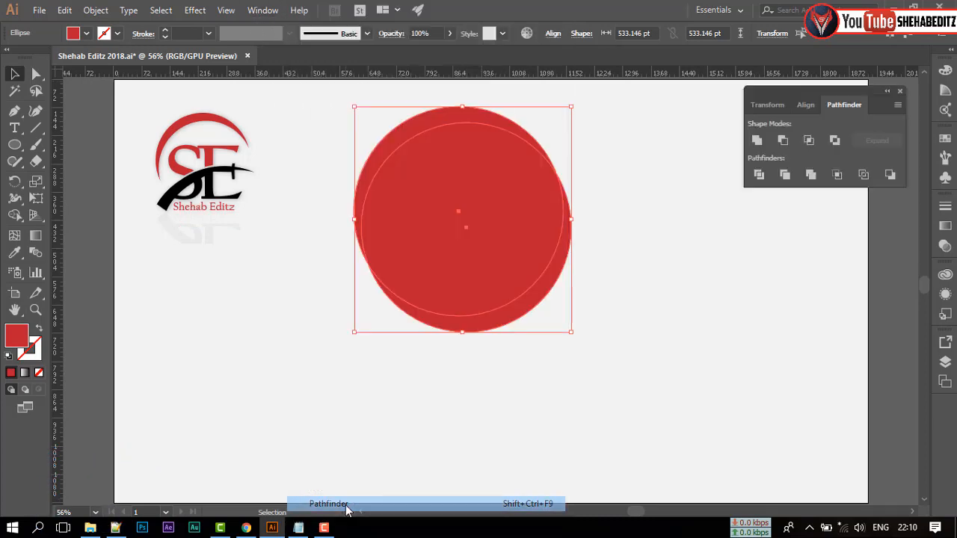
pyautogui.click(758, 178)
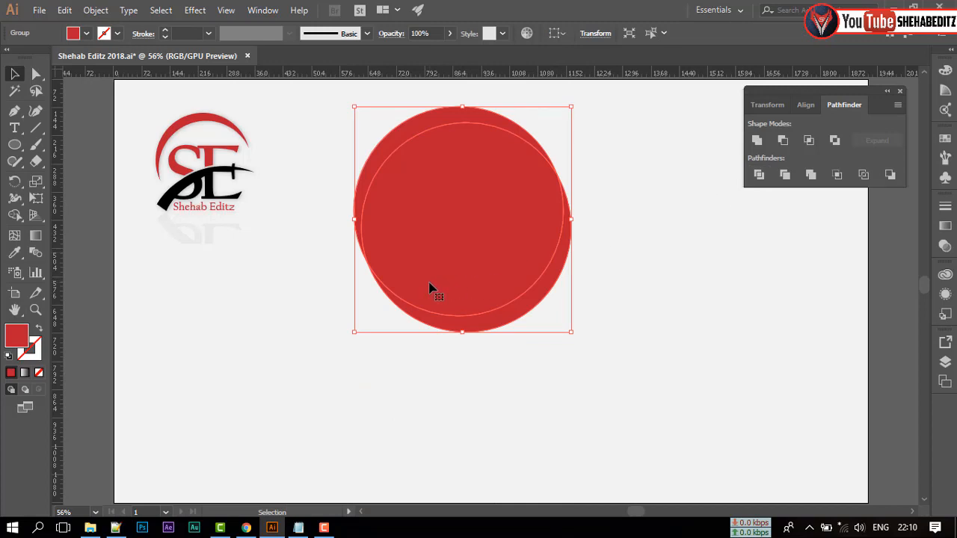
pyautogui.rightClick(427, 256)
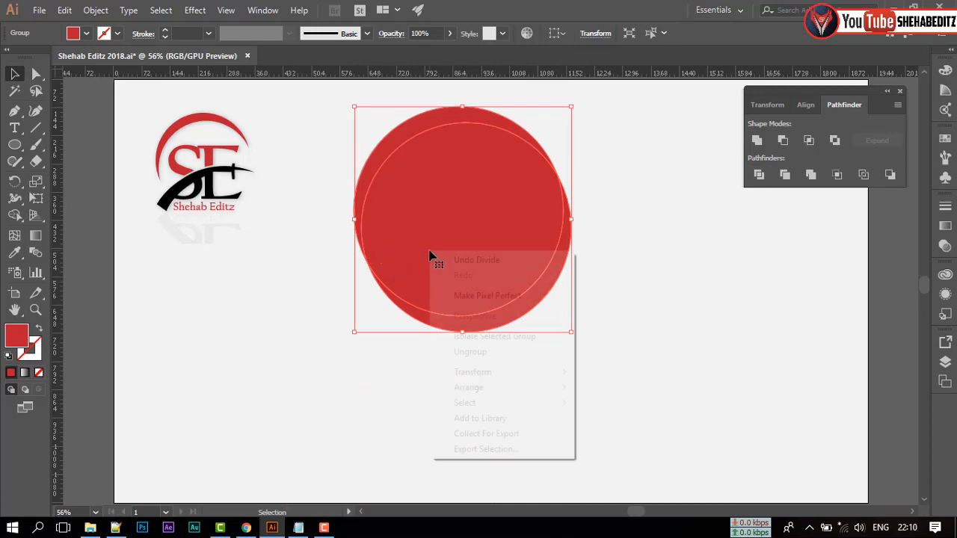
pyautogui.click(472, 352)
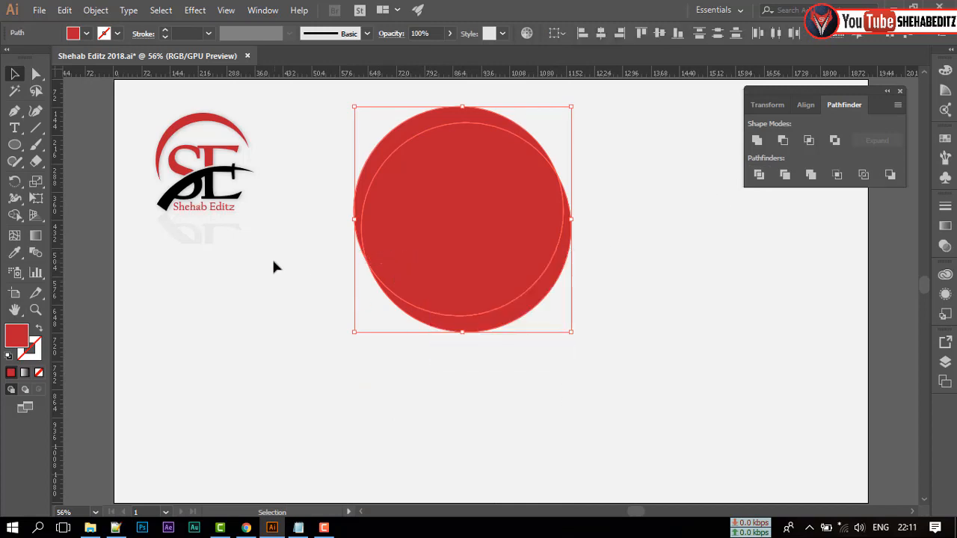
# Delete the overlap and the lower-right sliver, keeping only the upper-left crescent
pyautogui.click(273, 267)
pyautogui.moveTo(402, 336); pyautogui.dragTo(388, 345)
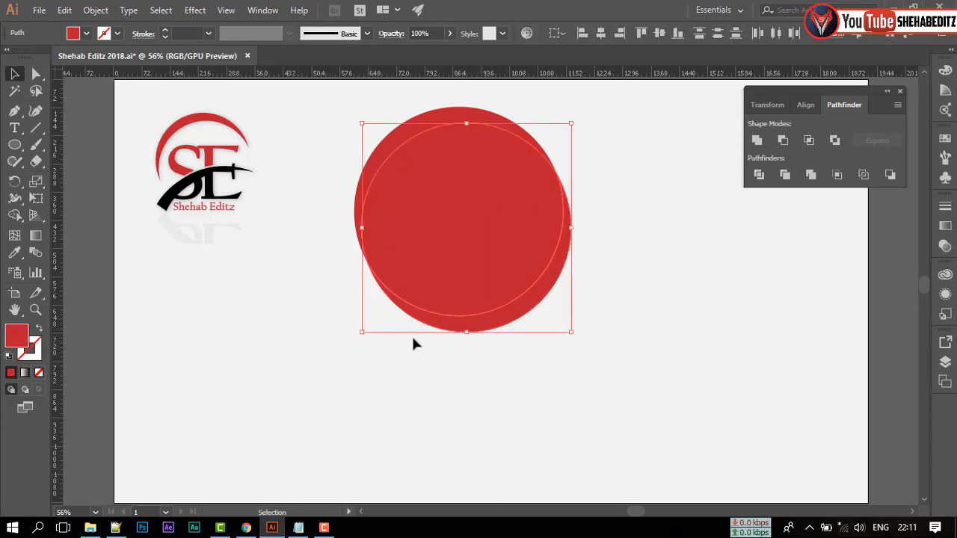
pyautogui.press('Delete')
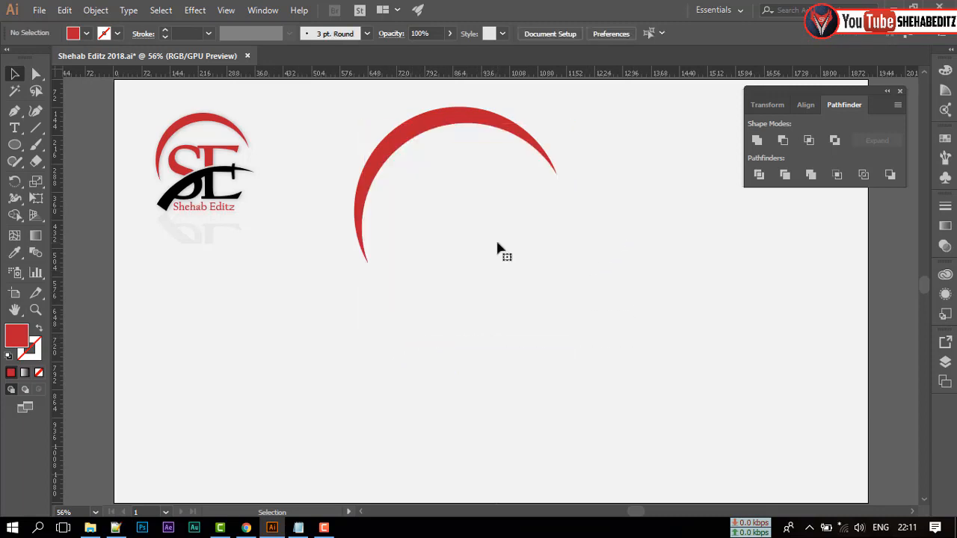
# Add the text "SE" below the crescent and set its size to 72 pt
pyautogui.click(15, 127)
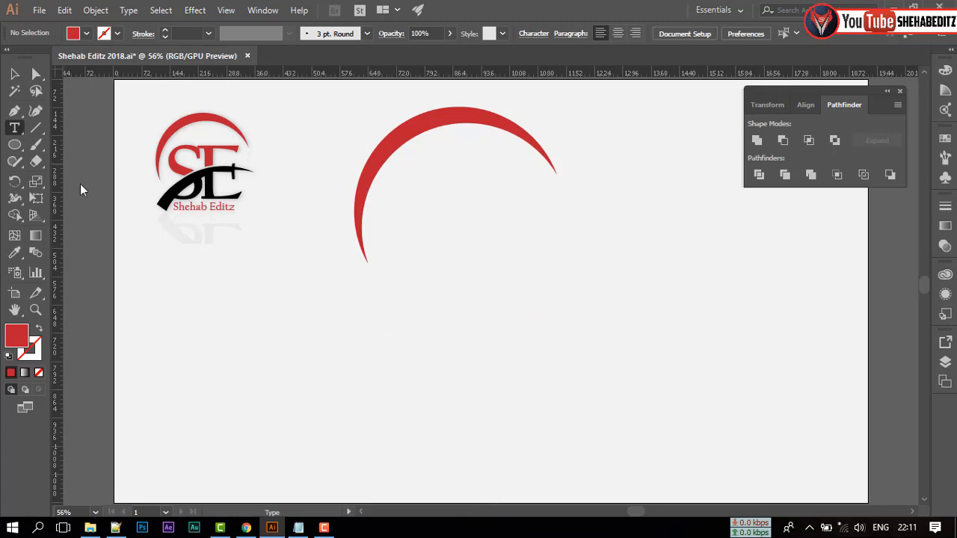
pyautogui.click(93, 128)
pyautogui.click(318, 345)
pyautogui.press('Escape')
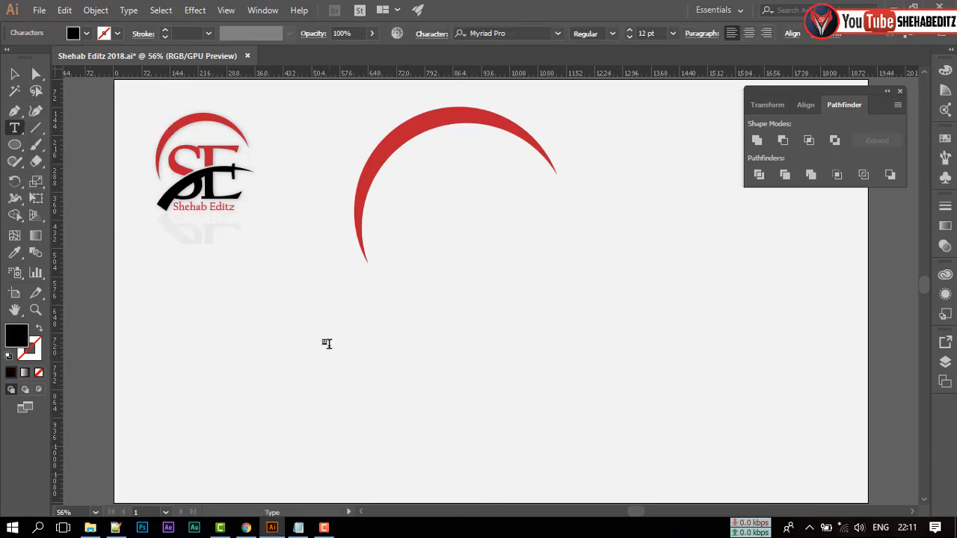
pyautogui.rightClick(324, 343)
pyautogui.moveTo(417, 153)
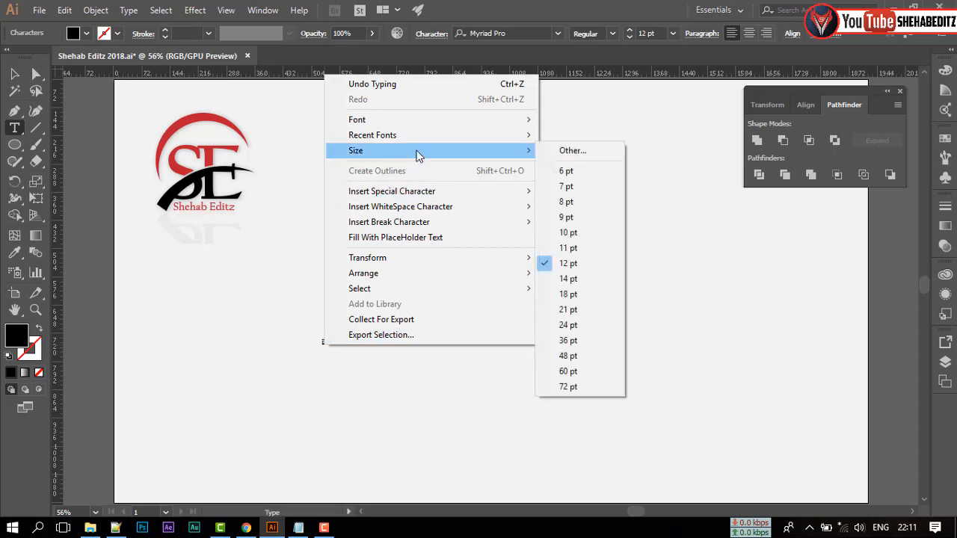
pyautogui.moveTo(502, 154)
pyautogui.click(587, 386)
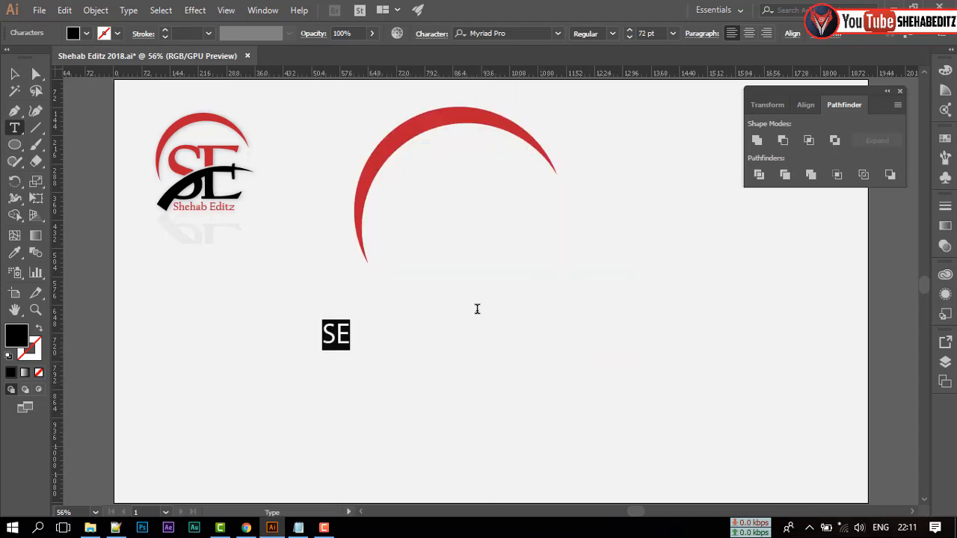
# Set the "SE" text's font to Californian FB Bold
pyautogui.rightClick(331, 344)
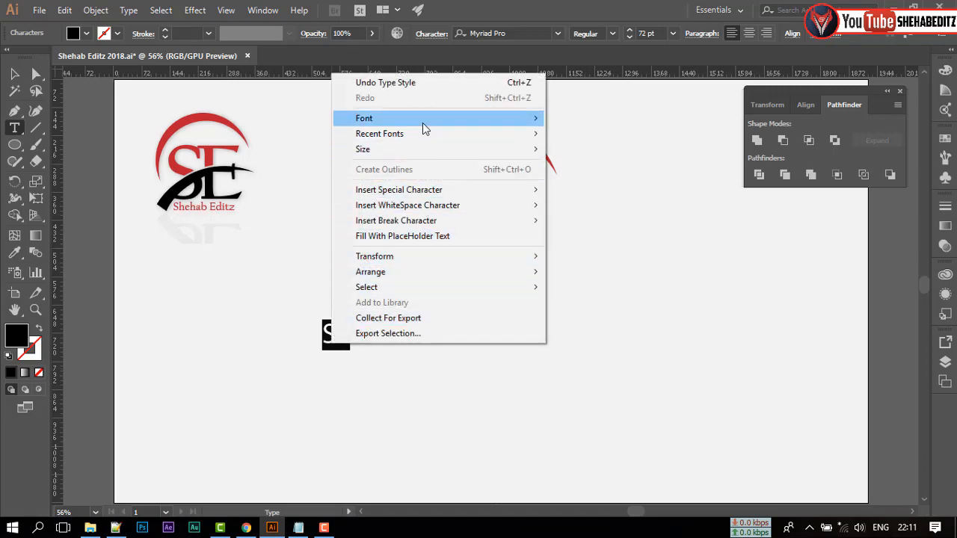
pyautogui.moveTo(424, 125)
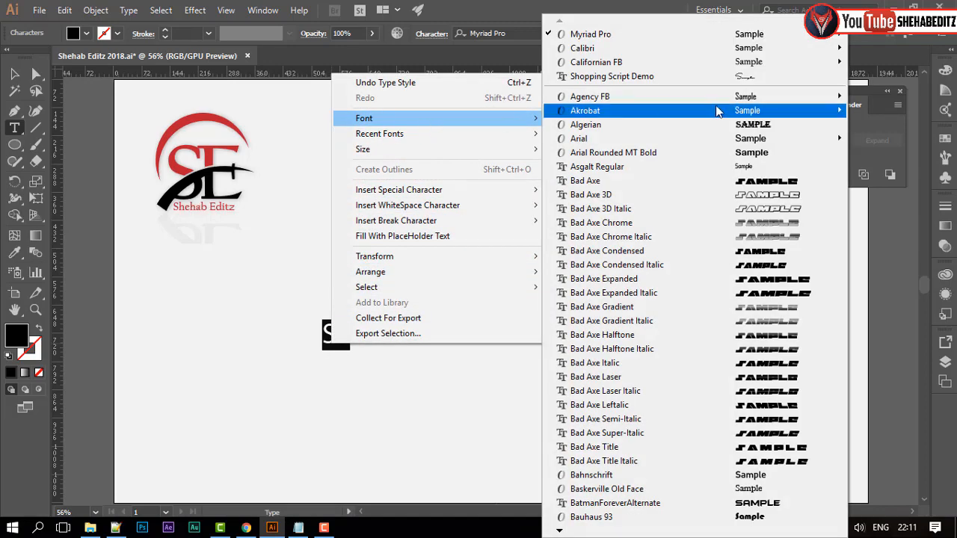
pyautogui.moveTo(605, 66)
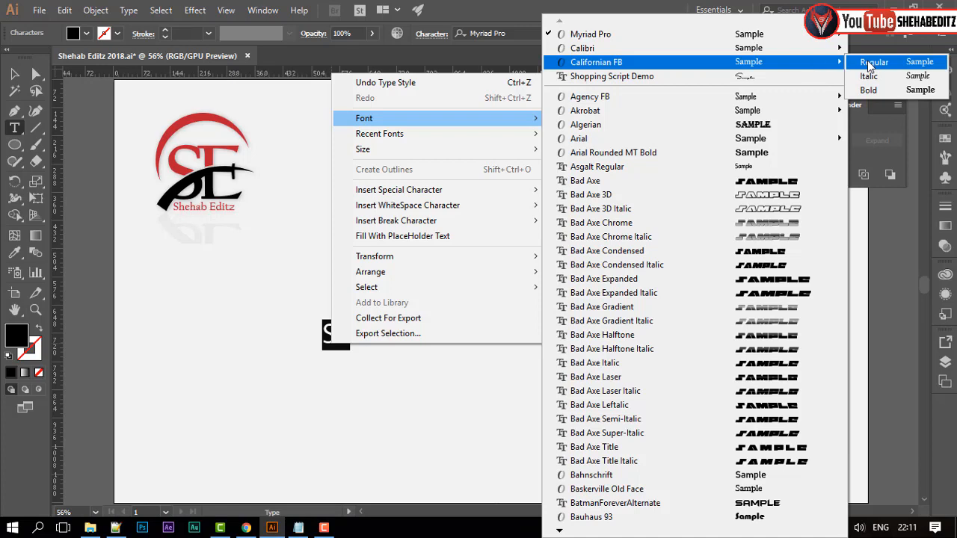
pyautogui.click(871, 89)
# Enlarge the "SE" text to about 426 pt and position it inside the red crescent
pyautogui.click(15, 75)
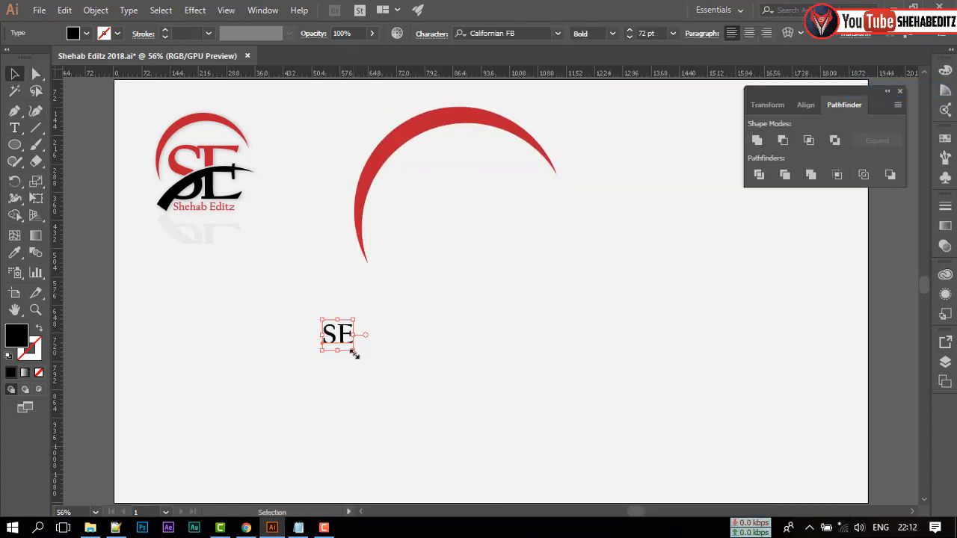
pyautogui.moveTo(354, 353); pyautogui.dragTo(425, 418)
pyautogui.moveTo(351, 303); pyautogui.dragTo(481, 199)
pyautogui.click(420, 329)
pyautogui.click(484, 193)
pyautogui.moveTo(549, 327); pyautogui.dragTo(553, 334)
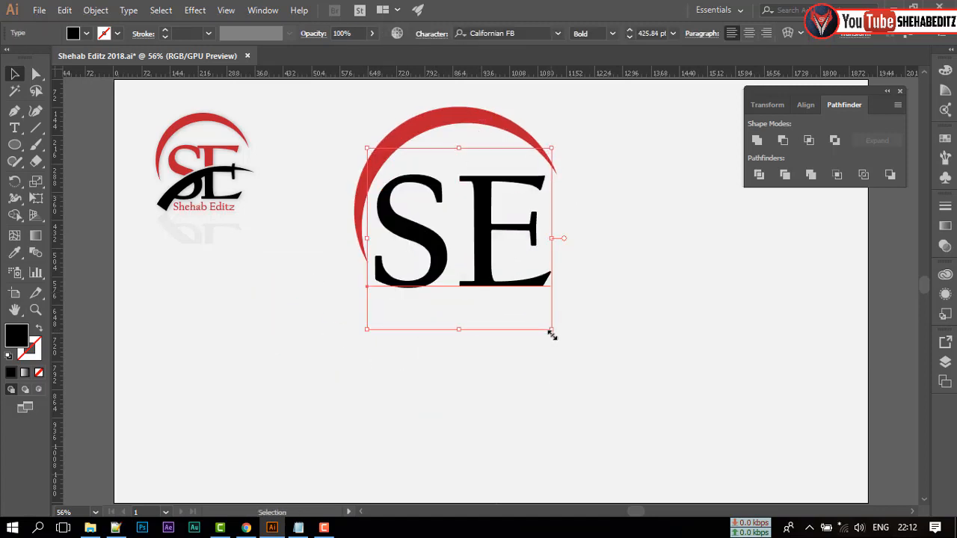
pyautogui.click(508, 370)
# Convert the "SE" text to outlines
pyautogui.scroll(1, 352, 338)
pyautogui.click(420, 253)
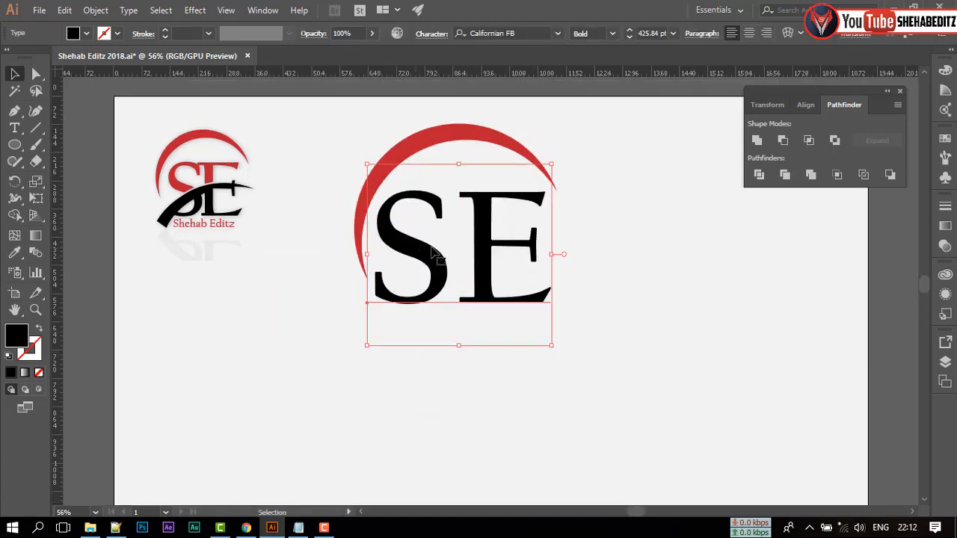
pyautogui.click(105, 14)
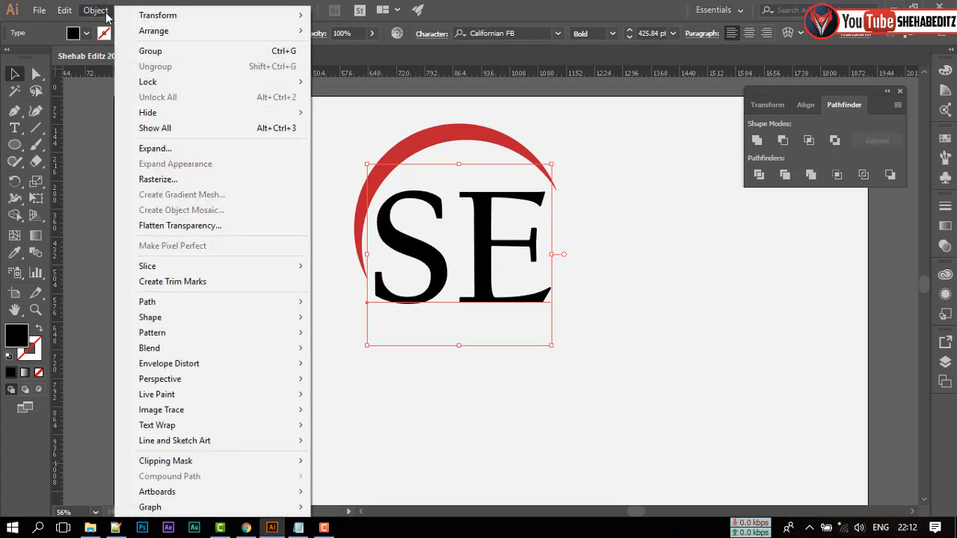
pyautogui.click(98, 14)
pyautogui.click(129, 12)
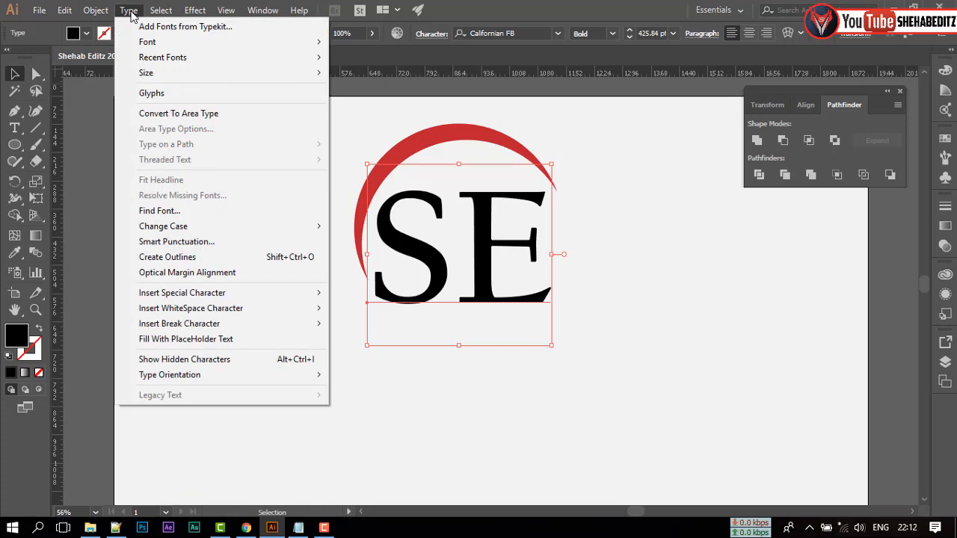
pyautogui.click(213, 258)
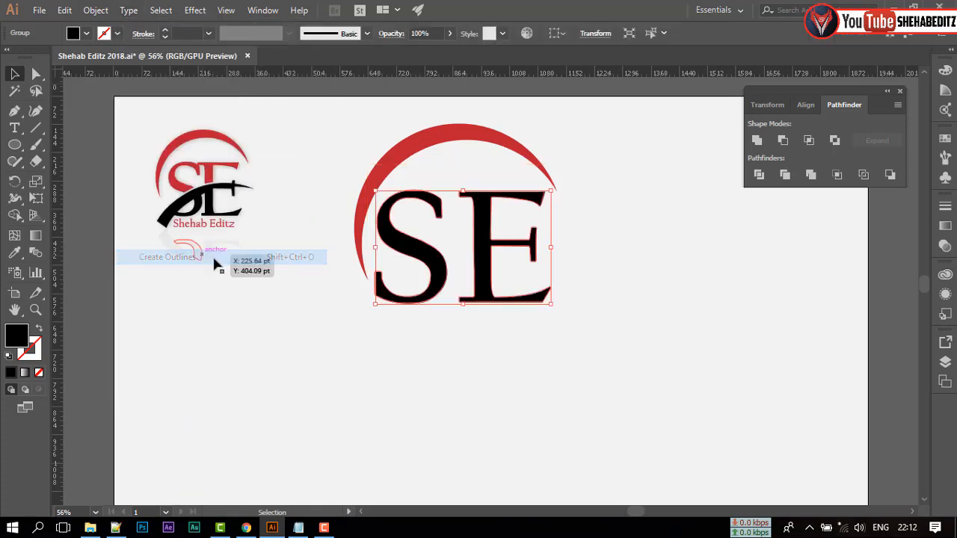
# Ungroup the outlined "SE" letters so each is a separate object
pyautogui.click(494, 370)
pyautogui.click(481, 267)
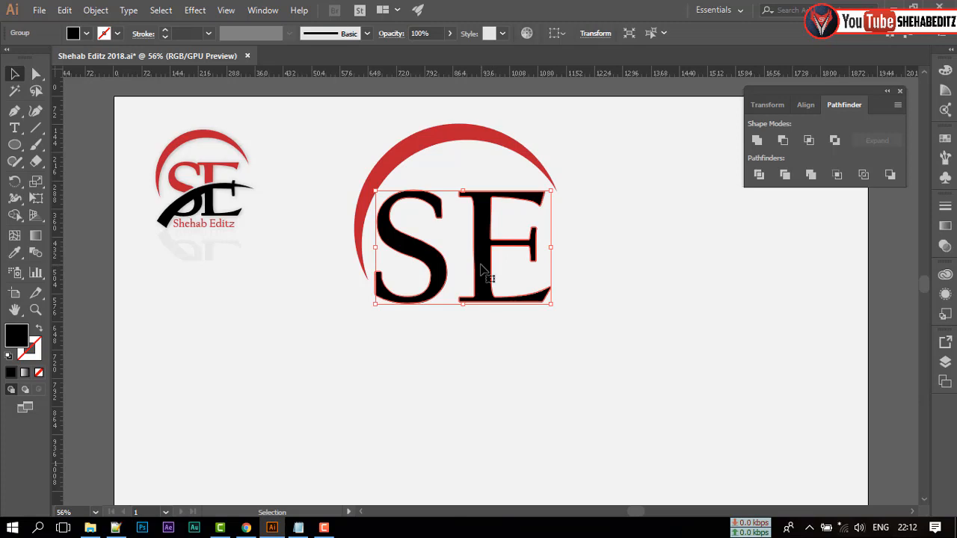
pyautogui.rightClick(480, 264)
pyautogui.click(516, 360)
pyautogui.click(482, 320)
# Move the letter E left until its serifs meet and slightly overlap the S
pyautogui.click(436, 275)
pyautogui.click(483, 285)
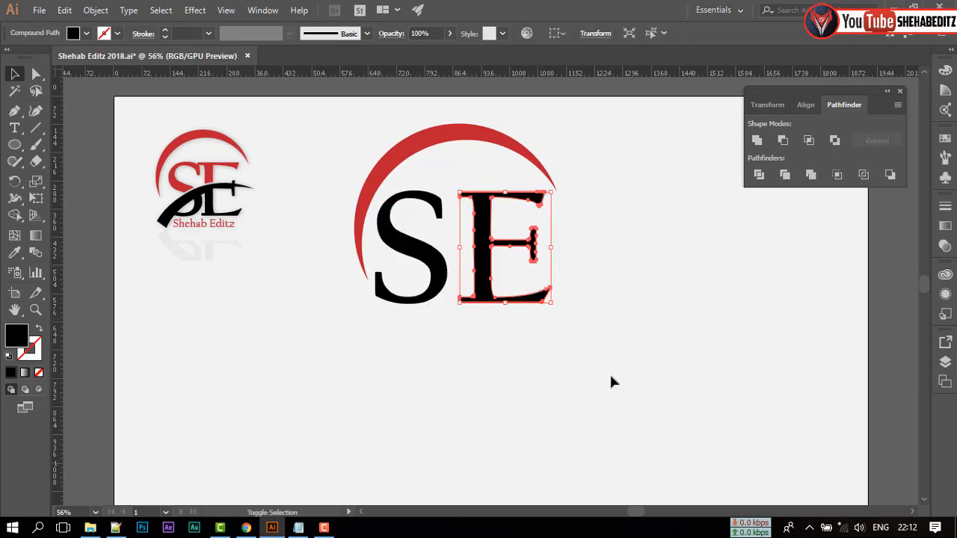
pyautogui.hotkey('shift', 'Left')
pyautogui.hotkey('shift', 'Left')
pyautogui.hotkey('shift', 'Left')
pyautogui.hotkey('shift', 'Left')
pyautogui.hotkey('shift', 'Left')
pyautogui.press('Left')
pyautogui.press('Left')
pyautogui.press('Left')
pyautogui.press('Left')
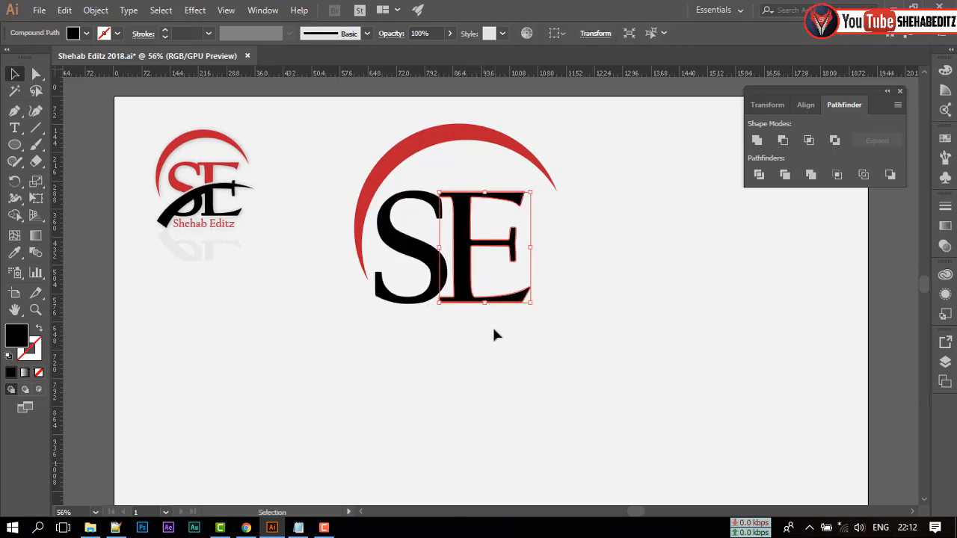
pyautogui.press('Left')
# Select both letters, enlarge them slightly together and shift them right to centre them under the crescent
pyautogui.click(483, 336)
pyautogui.click(438, 278)
pyautogui.keyDown('shift'); pyautogui.click(464, 288); pyautogui.keyUp('shift')
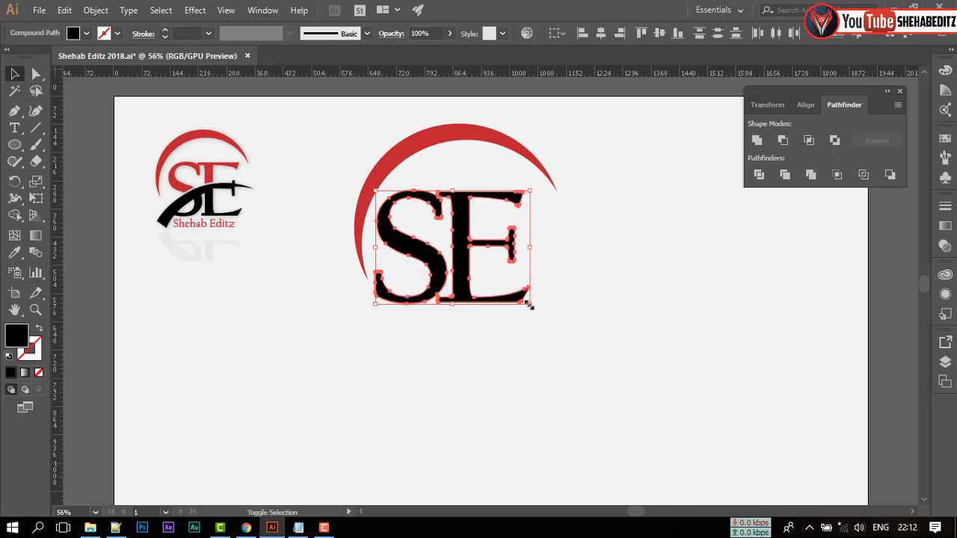
pyautogui.hotkey('shift', 'Right')
pyautogui.hotkey('shift', 'Right')
pyautogui.hotkey('shift', 'Right')
pyautogui.hotkey('shift', 'Right')
pyautogui.moveTo(546, 307); pyautogui.dragTo(553, 313)
pyautogui.hotkey('shift', 'Left')
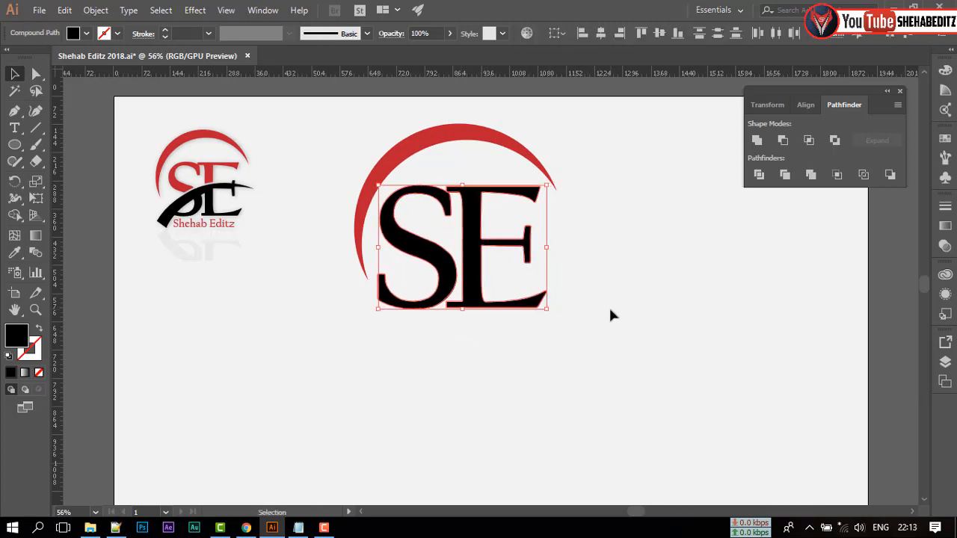
# Nudge both letters slightly down beneath the crescent
pyautogui.press('Down')
pyautogui.press('Down')
pyautogui.press('Down')
pyautogui.press('Down')
pyautogui.press('Down')
pyautogui.click(542, 377)
# Duplicate the red crescent and place the copy in the empty area below the letters
pyautogui.click(426, 146)
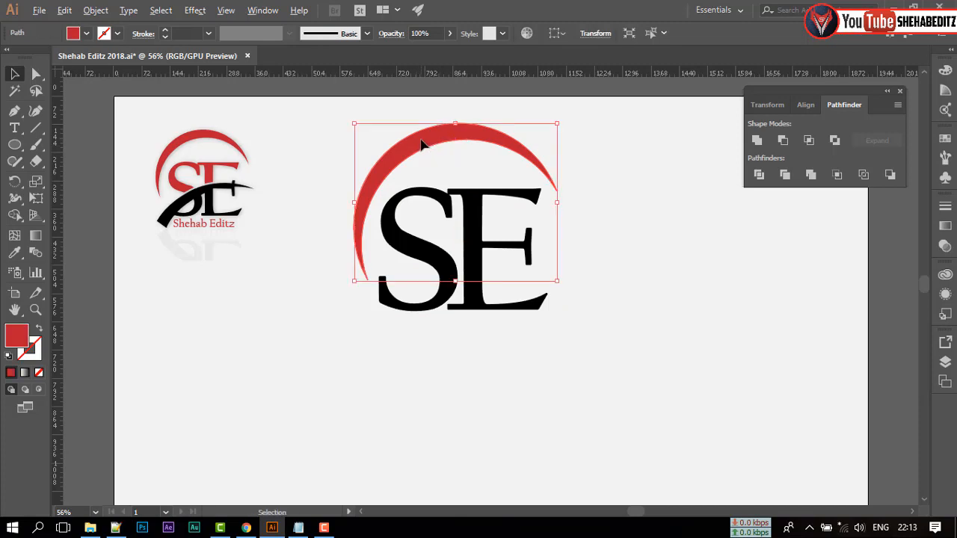
pyautogui.keyDown('alt'); pyautogui.moveTo(416, 154); pyautogui.dragTo(365, 352); pyautogui.keyUp('alt')
pyautogui.click(252, 323)
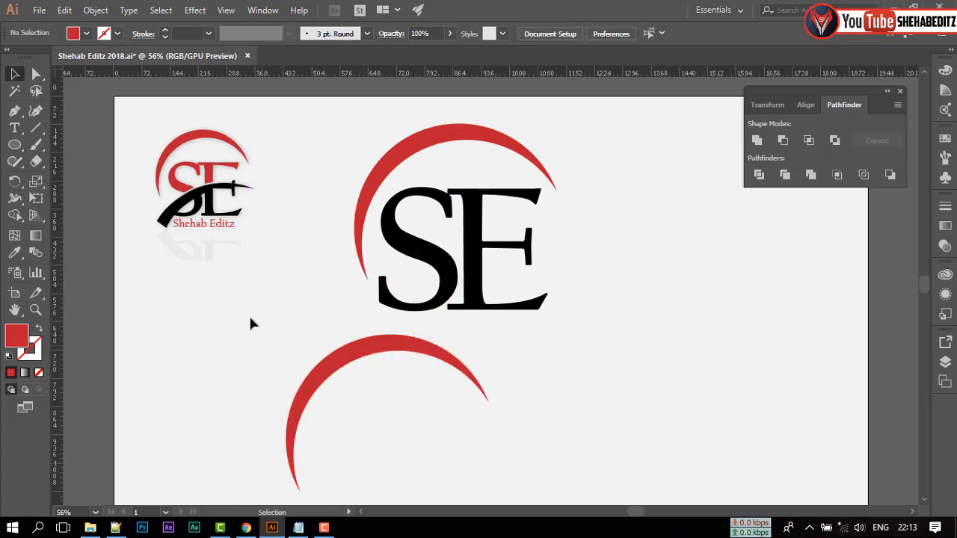
# Draw a short diagonal line segment across the upper-left part of the copied crescent
pyautogui.click(35, 128)
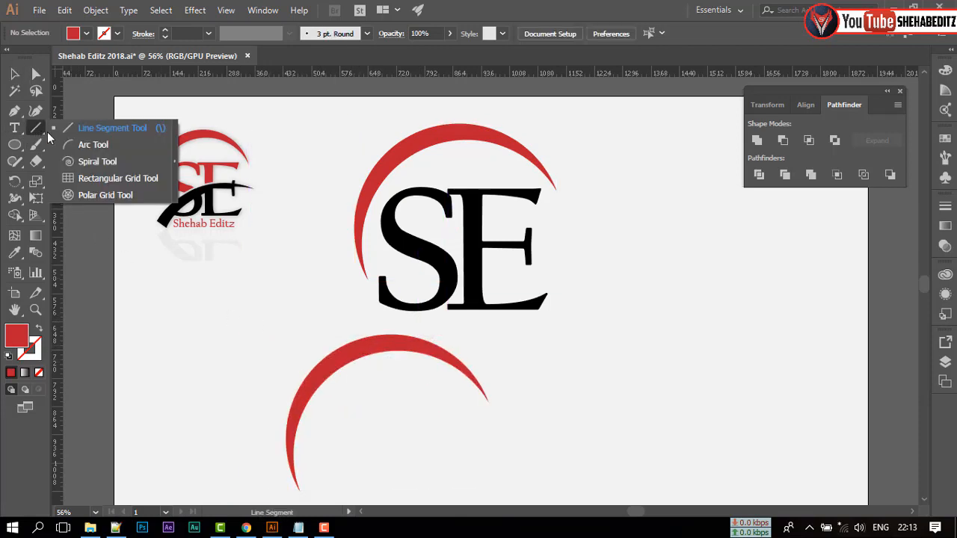
pyautogui.click(121, 134)
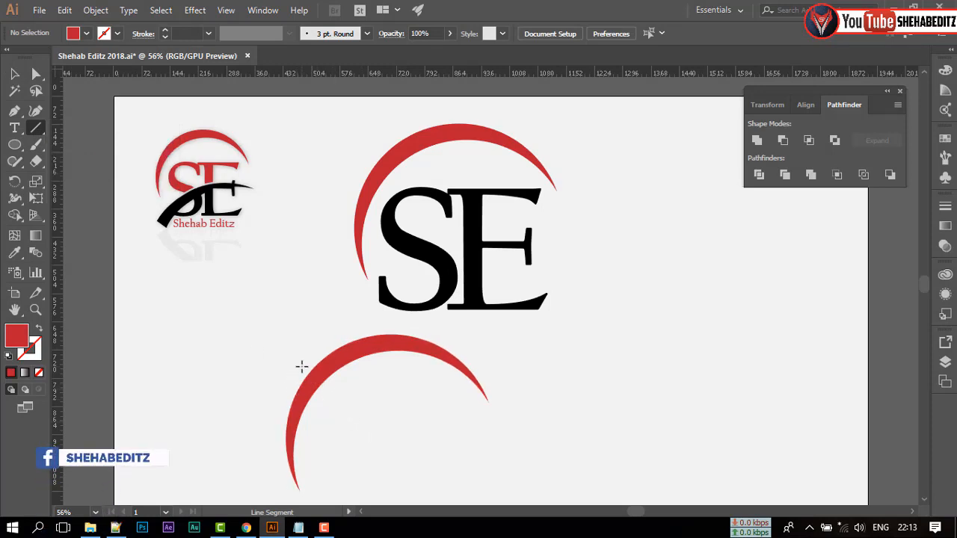
pyautogui.moveTo(310, 361); pyautogui.dragTo(340, 379)
pyautogui.click(15, 73)
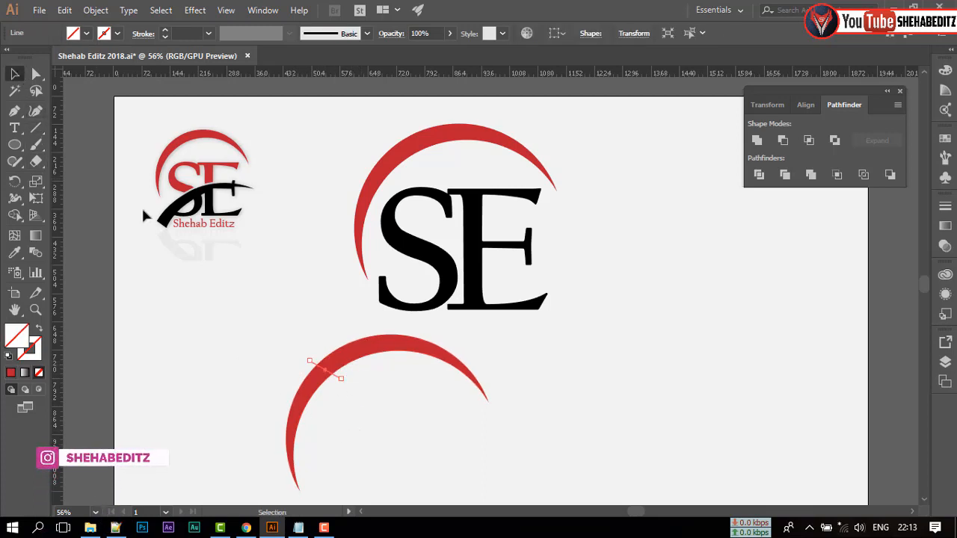
# Divide the copied crescent along the line and ungroup the resulting pieces
pyautogui.click(278, 347)
pyautogui.moveTo(341, 389); pyautogui.dragTo(352, 394)
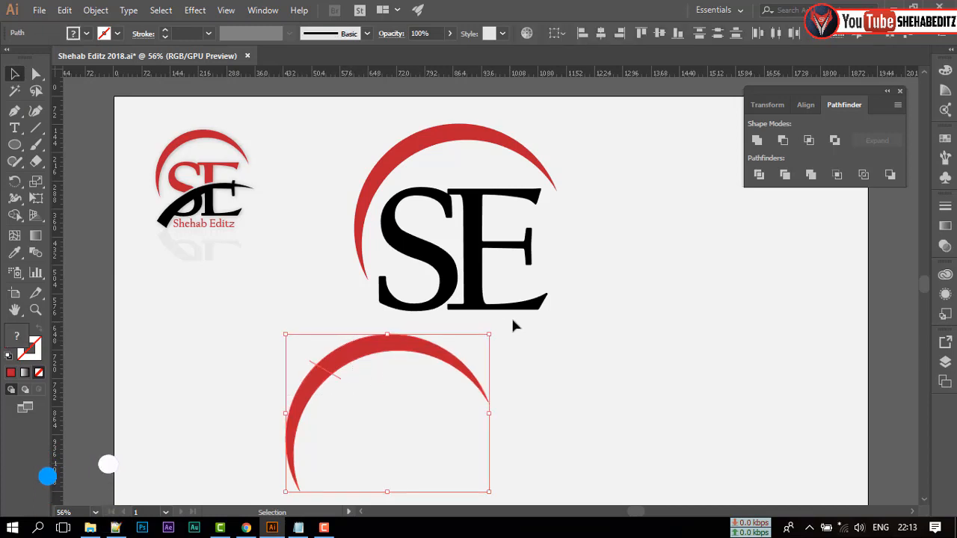
pyautogui.click(752, 177)
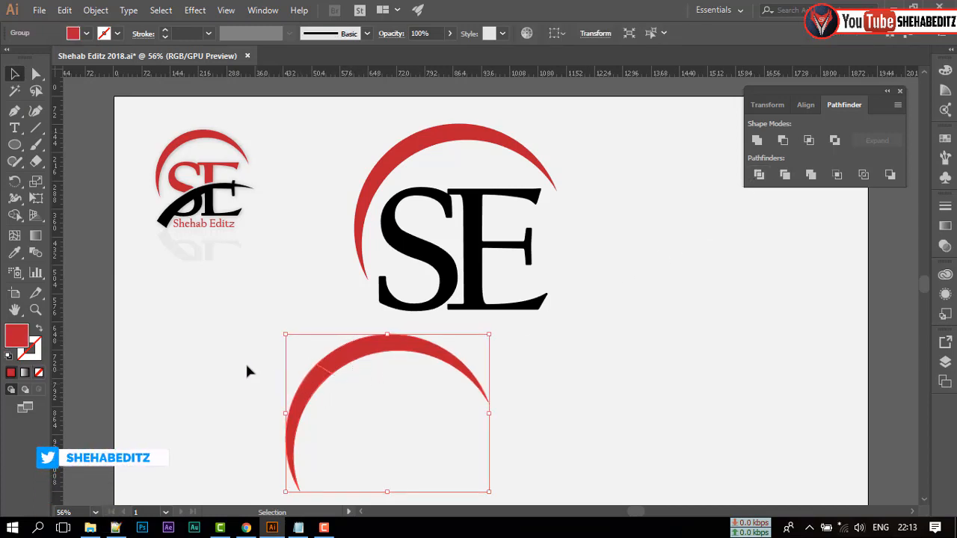
pyautogui.rightClick(313, 376)
pyautogui.click(352, 263)
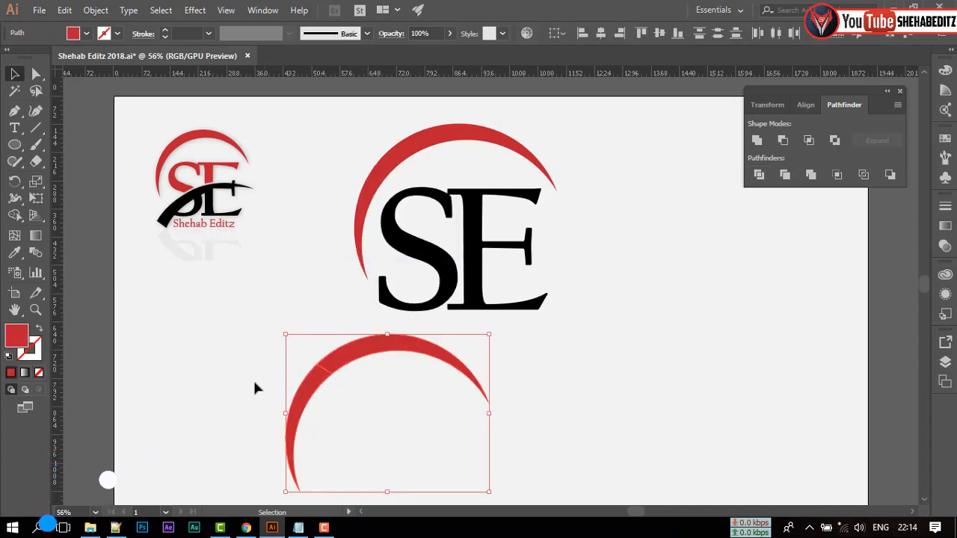
pyautogui.click(253, 383)
# Move the cut-off left piece aside, and rotate and place the remaining arc diagonally across the SE letters as a swoosh
pyautogui.click(304, 394)
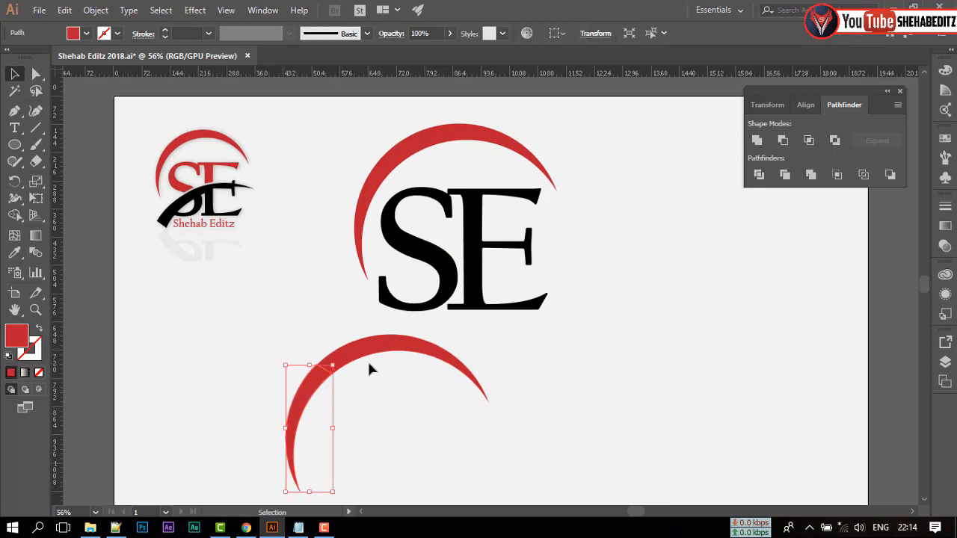
pyautogui.moveTo(312, 397); pyautogui.dragTo(245, 350)
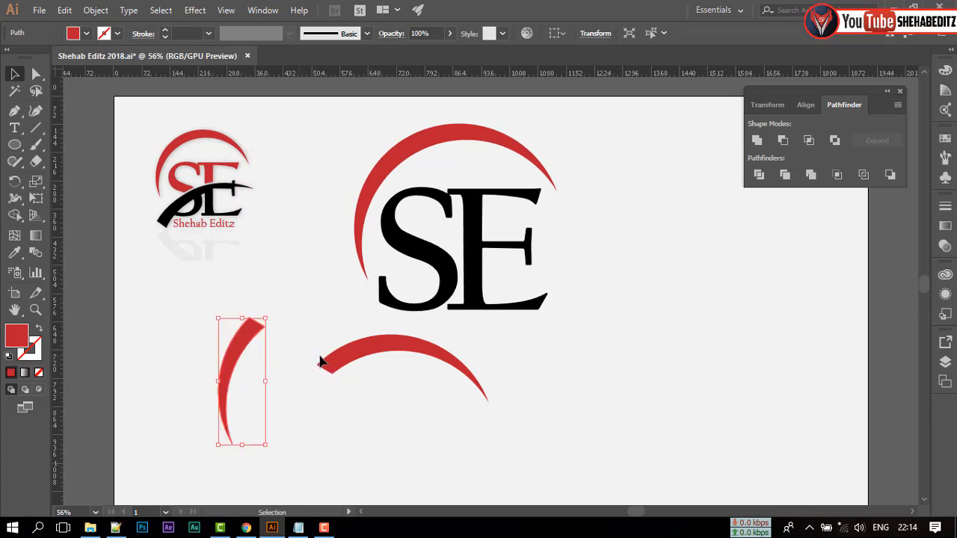
pyautogui.click(367, 354)
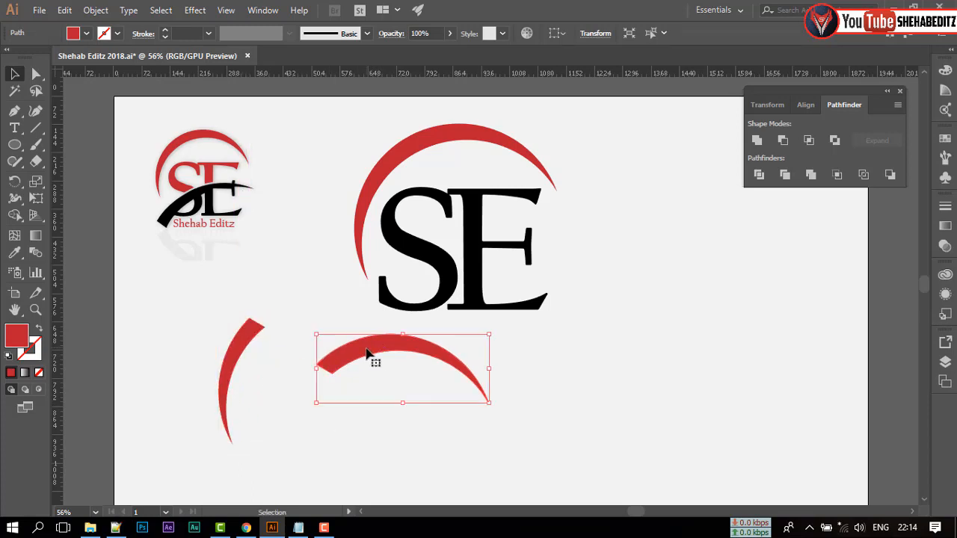
pyautogui.moveTo(493, 409); pyautogui.dragTo(505, 380)
pyautogui.moveTo(410, 350); pyautogui.dragTo(574, 262)
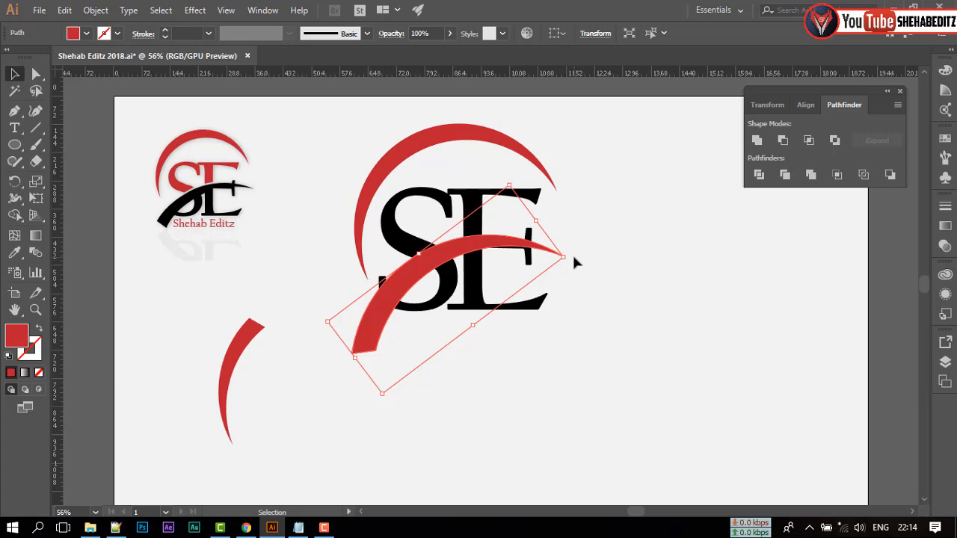
# Trim the swoosh's lower end along a diagonal line and delete the leftover arc piece lying beside the logo
pyautogui.click(568, 321)
pyautogui.click(36, 129)
pyautogui.moveTo(356, 317); pyautogui.dragTo(387, 344)
pyautogui.press('v')
pyautogui.keyDown('shift'); pyautogui.click(356, 321); pyautogui.keyUp('shift')
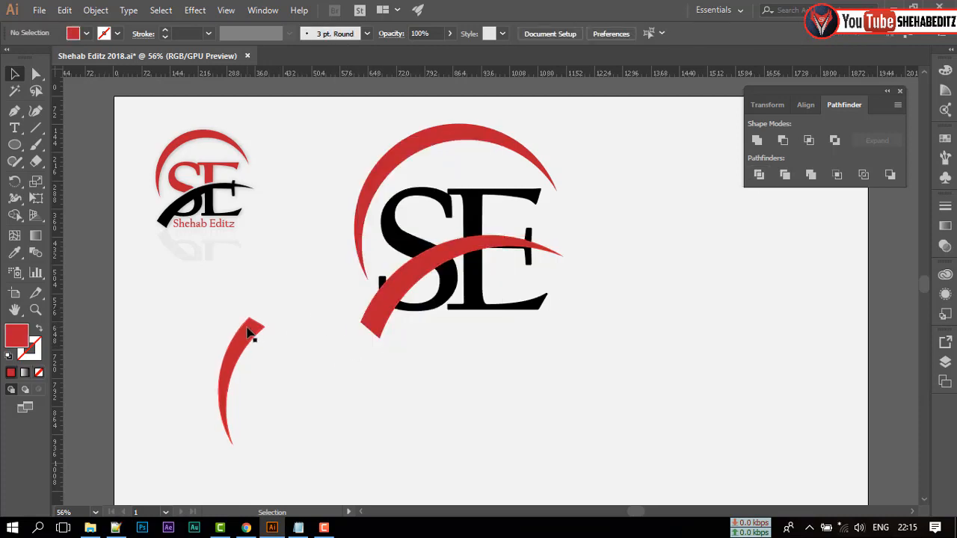
pyautogui.click(252, 334)
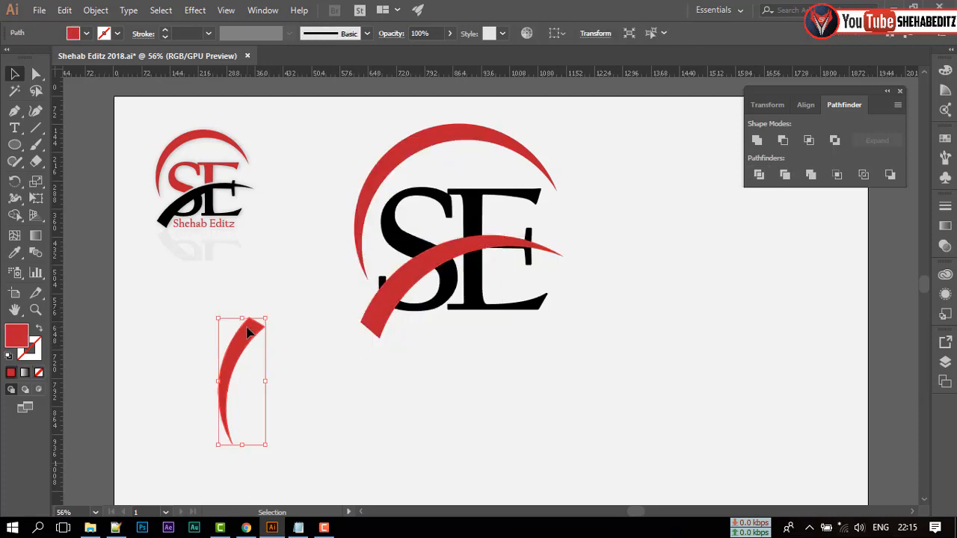
pyautogui.press('Delete')
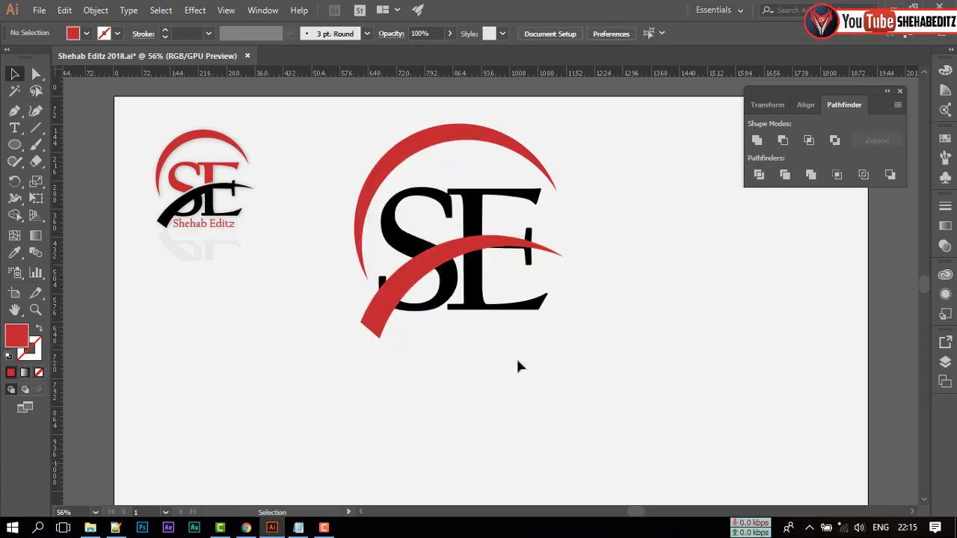
# Divide the SE letters and the swoosh where they overlap and ungroup the resulting pieces
pyautogui.moveTo(517, 362); pyautogui.dragTo(421, 242)
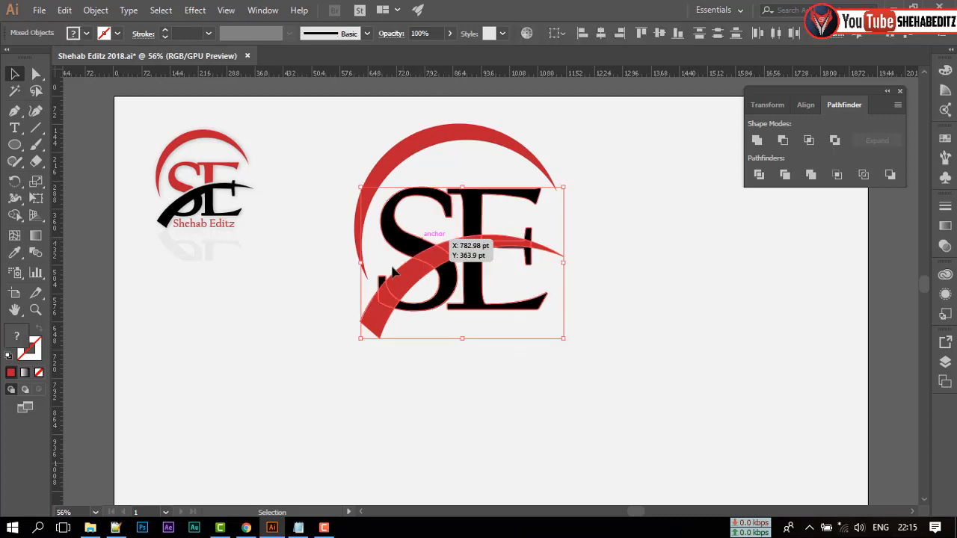
pyautogui.click(760, 175)
pyautogui.click(644, 282)
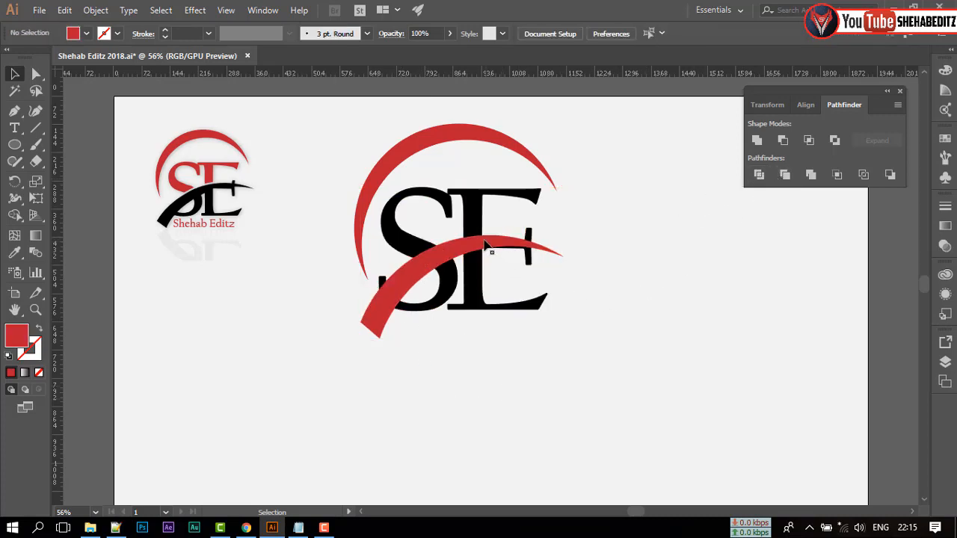
pyautogui.rightClick(385, 298)
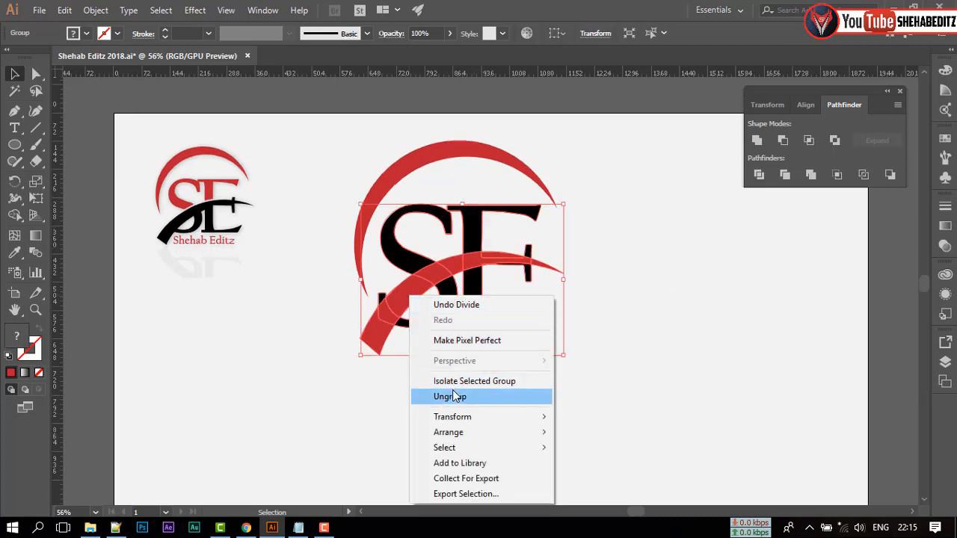
pyautogui.click(455, 396)
pyautogui.click(397, 378)
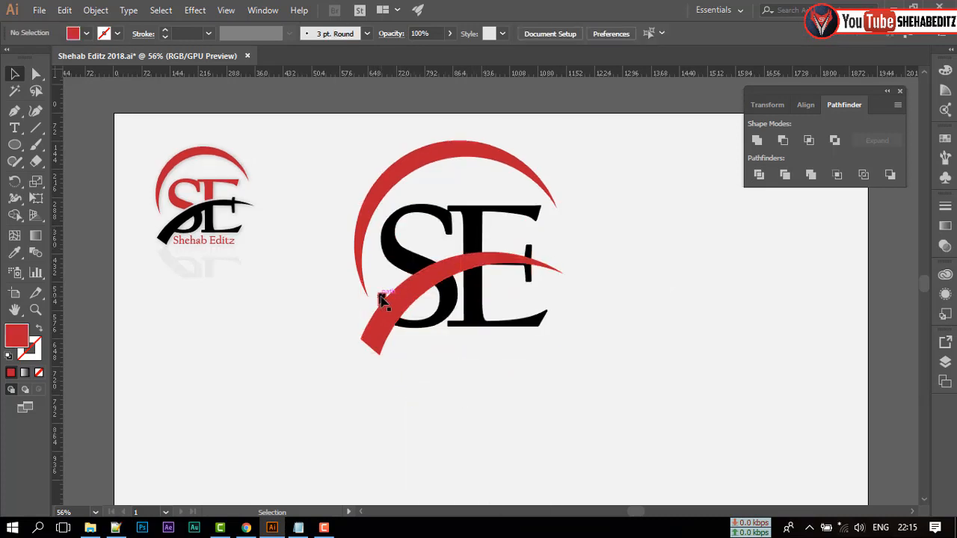
# Delete the small black tip of the S that sticks out on the outer side of the swoosh
pyautogui.click(381, 299)
pyautogui.press('Delete')
pyautogui.hotkey('shift', 'm')
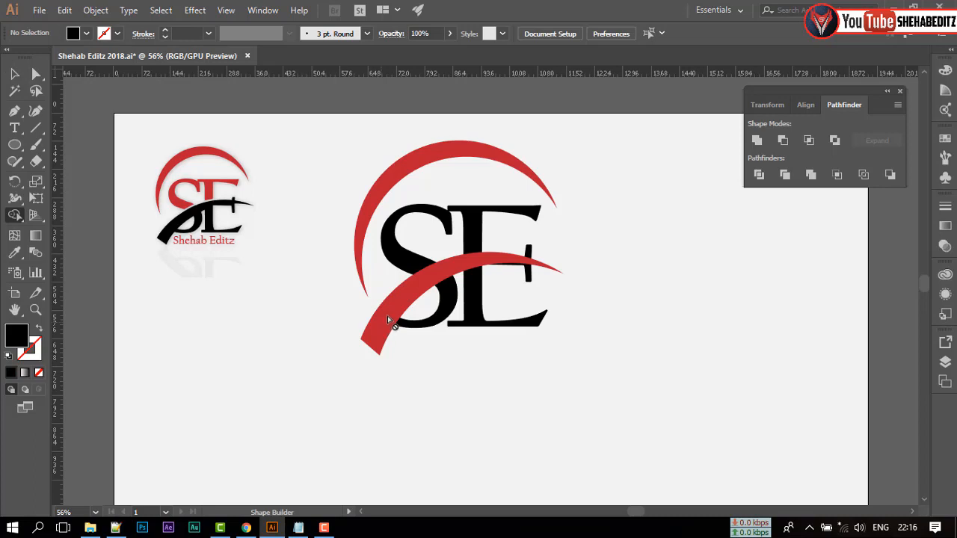
pyautogui.click(14, 74)
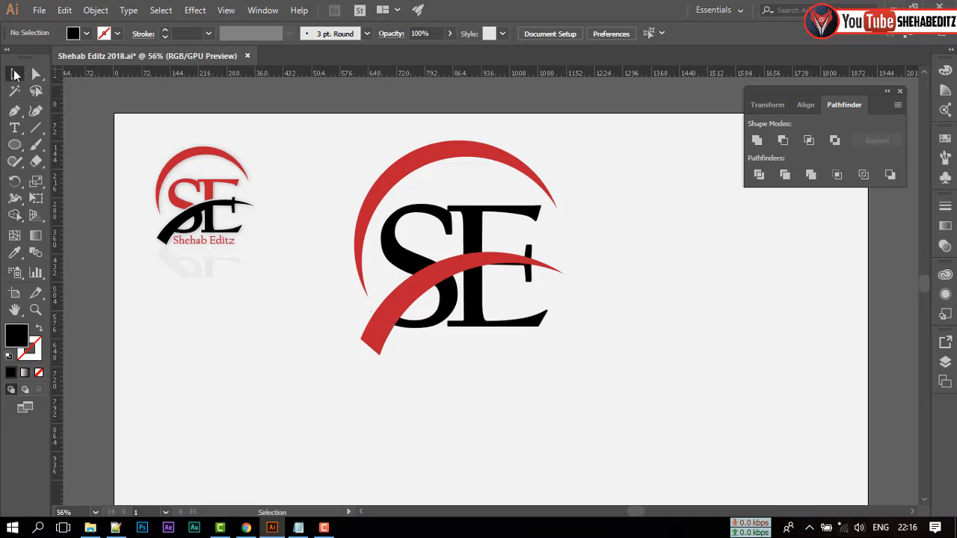
# Merge all the red swoosh fragments into one shape with Shape Builder, from the wide lower end to the thin tip
pyautogui.click(390, 336)
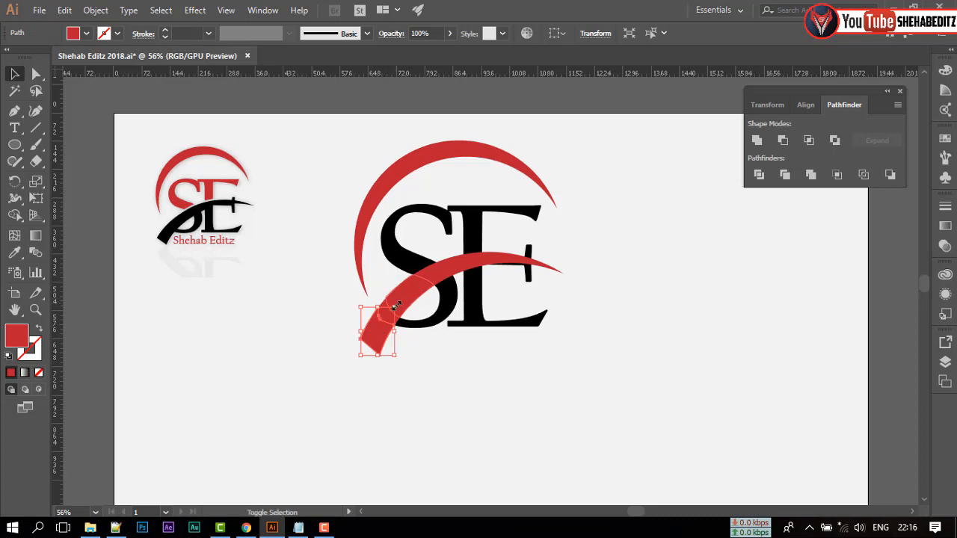
pyautogui.keyDown('shift'); pyautogui.click(386, 313); pyautogui.keyUp('shift')
pyautogui.keyDown('shift'); pyautogui.click(411, 294); pyautogui.keyUp('shift')
pyautogui.keyDown('shift'); pyautogui.click(436, 273); pyautogui.keyUp('shift')
pyautogui.keyDown('shift'); pyautogui.click(474, 261); pyautogui.keyUp('shift')
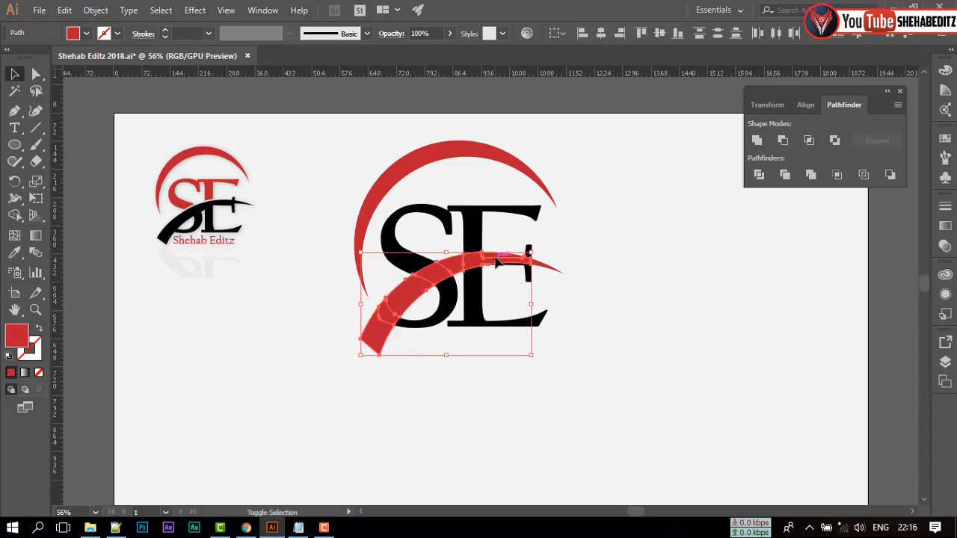
pyautogui.keyDown('shift'); pyautogui.click(542, 263); pyautogui.keyUp('shift')
pyautogui.hotkey('ctrl', '+')
pyautogui.hotkey('ctrl', '+')
pyautogui.hotkey('ctrl', '+')
pyautogui.scroll(3, 528, 298)
pyautogui.keyDown('shift'); pyautogui.click(582, 238); pyautogui.keyUp('shift')
pyautogui.click(14, 215)
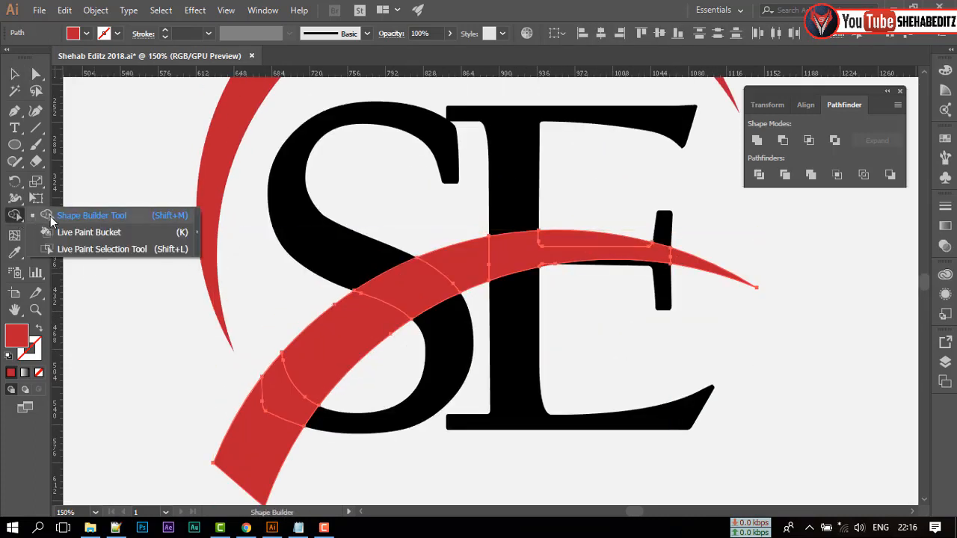
pyautogui.moveTo(256, 450)
pyautogui.mouseDown()
pyautogui.moveTo(325, 358)
pyautogui.moveTo(376, 314)
pyautogui.moveTo(501, 260)
pyautogui.moveTo(597, 248)
pyautogui.mouseUp()
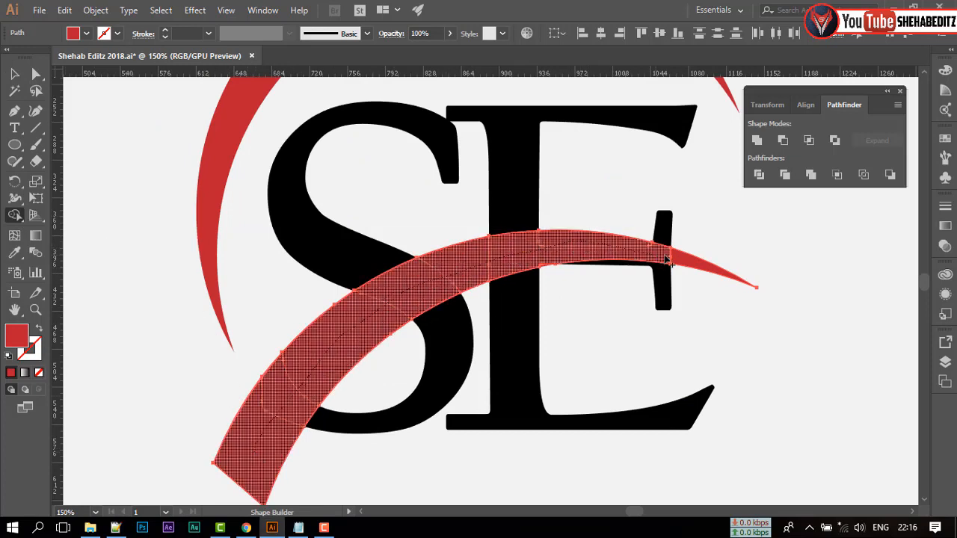
pyautogui.moveTo(668, 259)
pyautogui.mouseDown()
pyautogui.moveTo(683, 261)
pyautogui.moveTo(686, 278)
pyautogui.mouseUp()
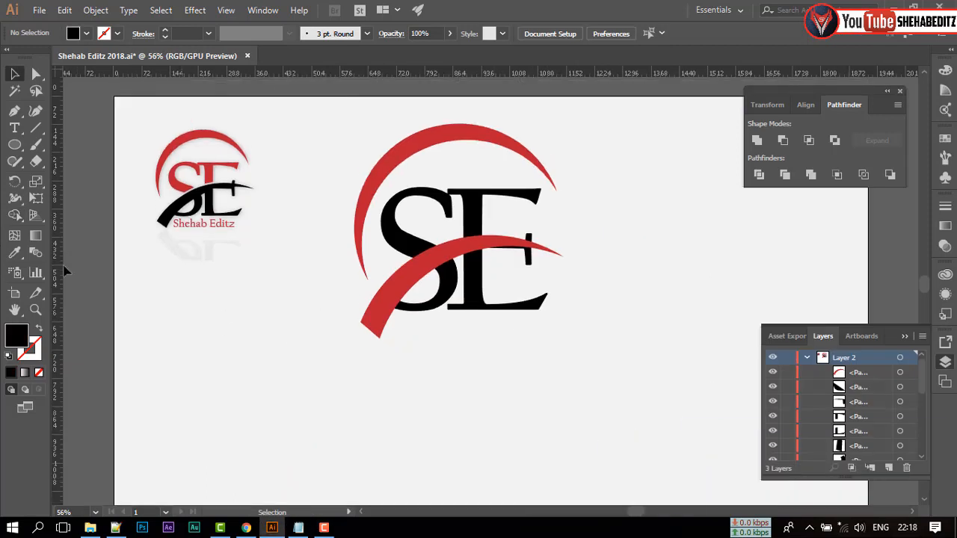
# Add the text "Shehab Editz" below the logo
pyautogui.click(15, 130)
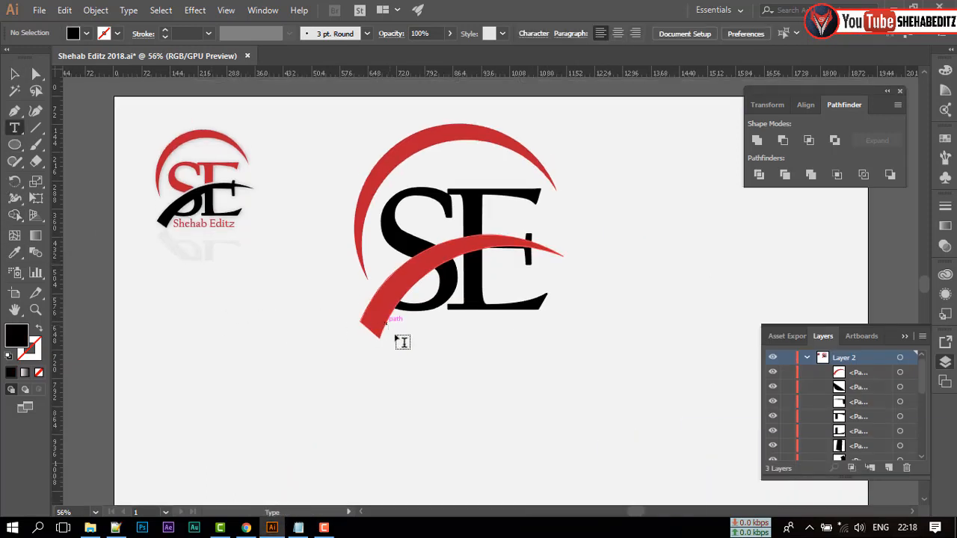
pyautogui.click(410, 406)
pyautogui.write('Shehab Editz')
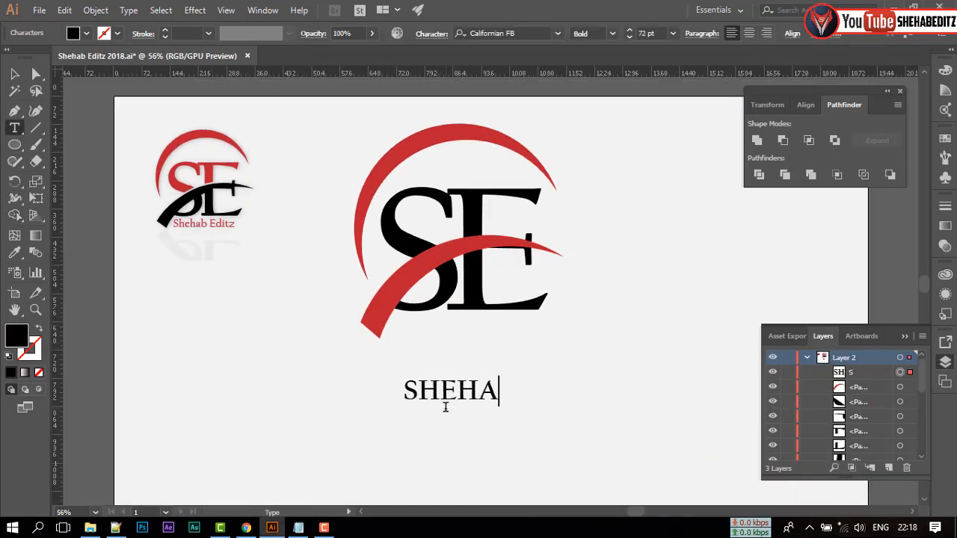
pyautogui.press('Escape')
# Place the "Shehab Editz" text directly under the SE letters and scale it down slightly to fit their width
pyautogui.moveTo(457, 389); pyautogui.dragTo(446, 333)
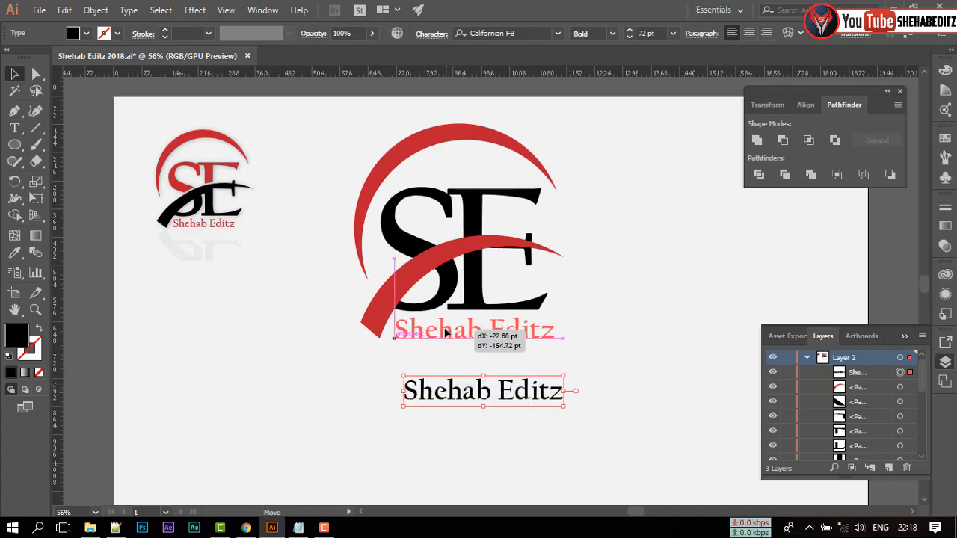
pyautogui.moveTo(444, 333); pyautogui.dragTo(444, 333)
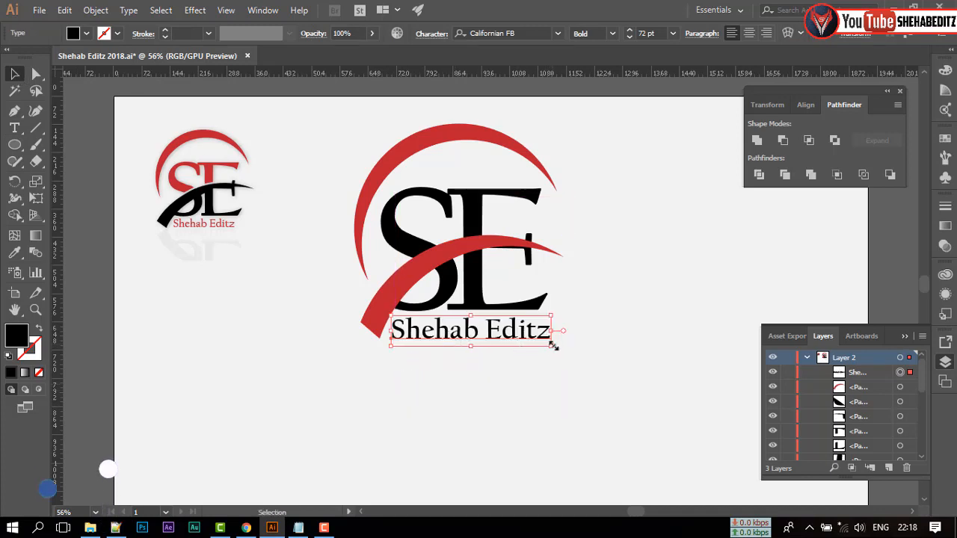
pyautogui.moveTo(547, 347)
pyautogui.mouseDown()
pyautogui.moveTo(551, 333)
pyautogui.moveTo(534, 344)
pyautogui.mouseUp()
pyautogui.click(505, 349)
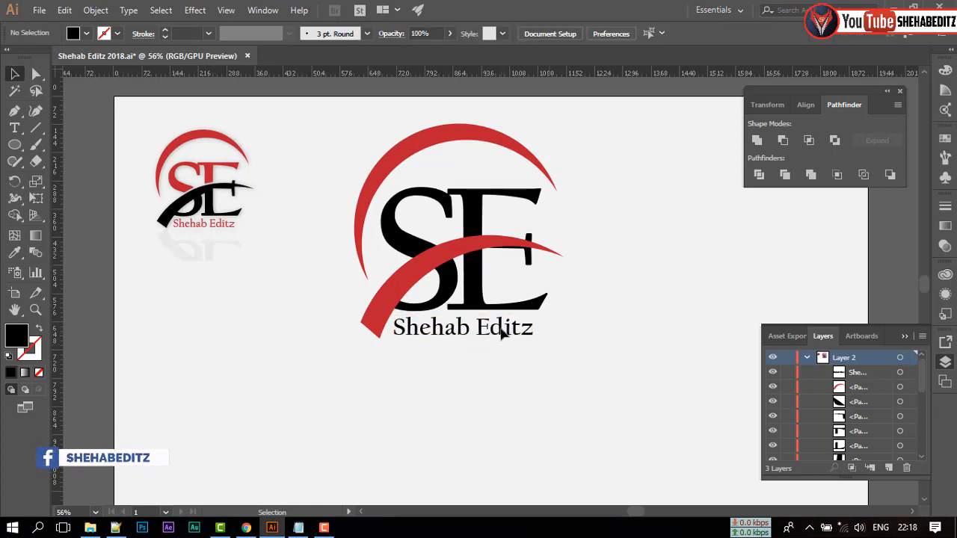
# Recolour the swoosh black with the Eyedropper, sampling the lower part of the S
pyautogui.click(415, 286)
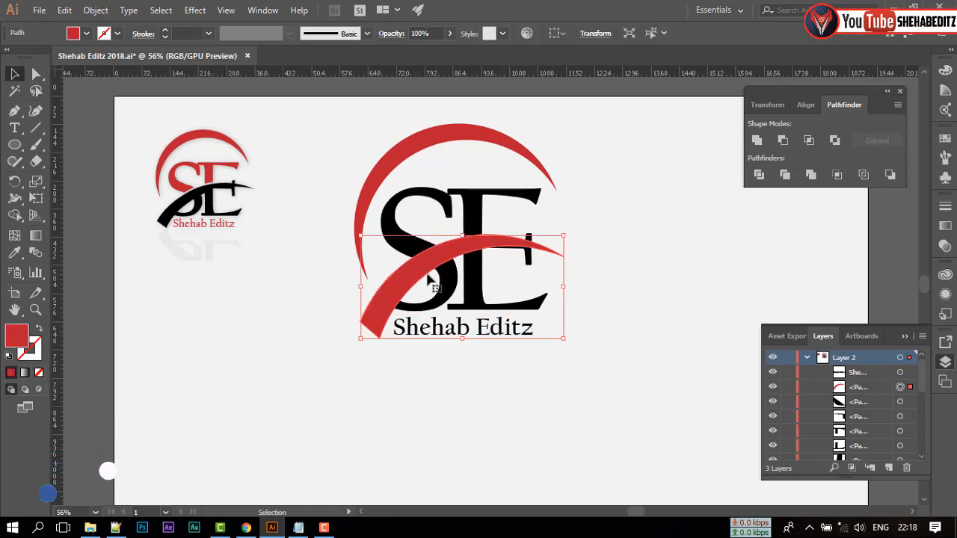
pyautogui.click(15, 255)
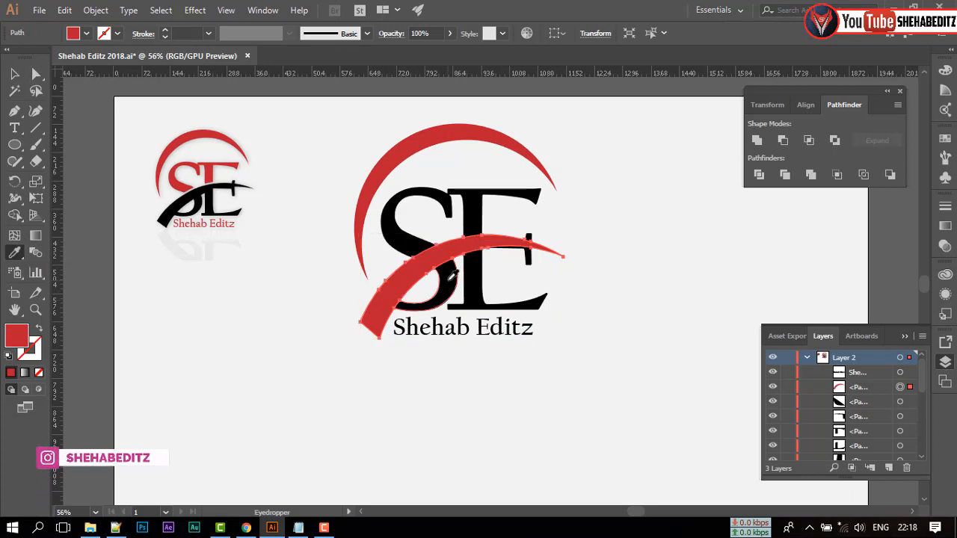
pyautogui.click(449, 279)
# Recolour the upper parts of the S and E and the "Shehab Editz" text red with the Eyedropper
pyautogui.keyDown('ctrl'); pyautogui.click(404, 226); pyautogui.keyUp('ctrl')
pyautogui.keyDown('ctrl'); pyautogui.keyDown('shift'); pyautogui.click(482, 204); pyautogui.keyUp('shift'); pyautogui.keyUp('ctrl')
pyautogui.click(467, 133)
pyautogui.keyDown('ctrl'); pyautogui.click(410, 326); pyautogui.keyUp('ctrl')
pyautogui.click(389, 216)
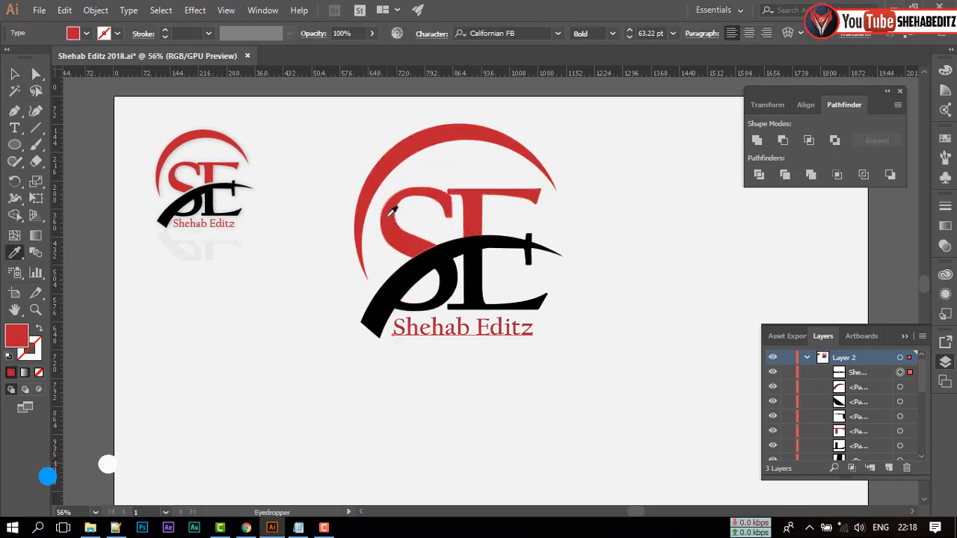
# Group all the parts of the large SE logo, including the crescent, letters, swoosh and "Shehab Editz" text
pyautogui.press('v')
pyautogui.scroll(1, 390, 212)
pyautogui.moveTo(365, 134); pyautogui.dragTo(581, 391)
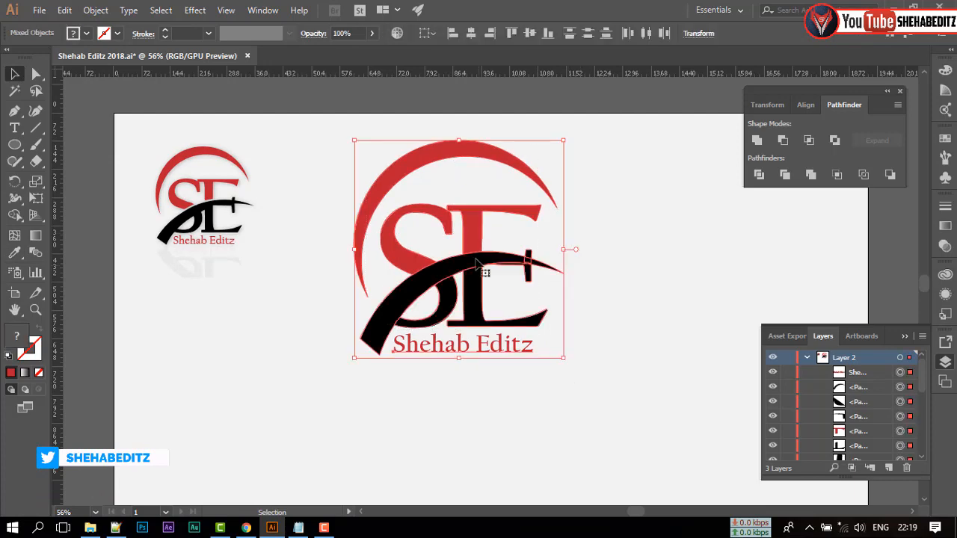
pyautogui.rightClick(468, 263)
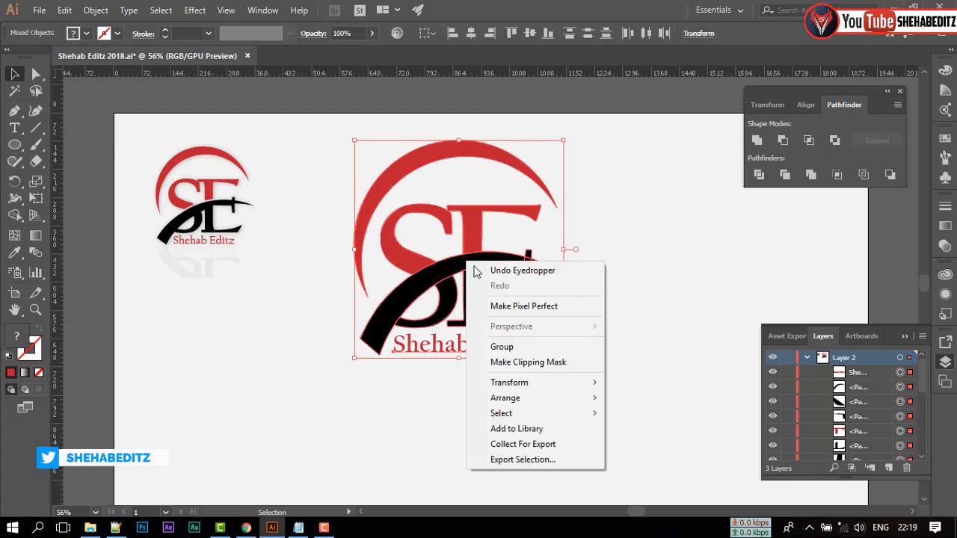
pyautogui.click(522, 351)
pyautogui.click(622, 354)
# Enlarge the grouped logo proportionally to about 591 by 615 pt and move it slightly towards the middle of the artboard
pyautogui.scroll(1, 631, 333)
pyautogui.click(516, 273)
pyautogui.moveTo(563, 376); pyautogui.dragTo(576, 387)
pyautogui.moveTo(488, 250); pyautogui.dragTo(530, 267)
pyautogui.scroll(-2, 530, 268)
pyautogui.click(531, 263)
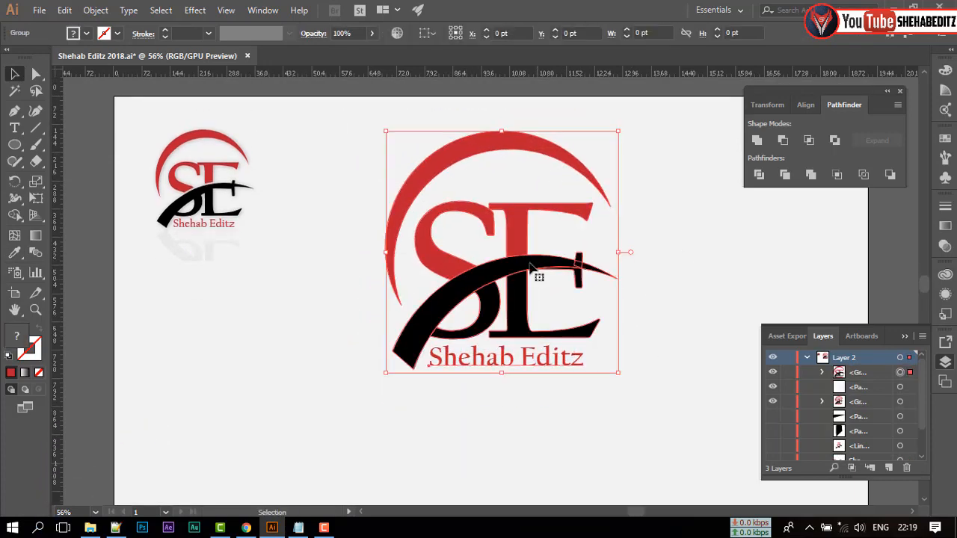
# Make a horizontally reflected copy of the logo group and place it directly beneath the original as a mirror image
pyautogui.rightClick(516, 228)
pyautogui.moveTo(585, 356)
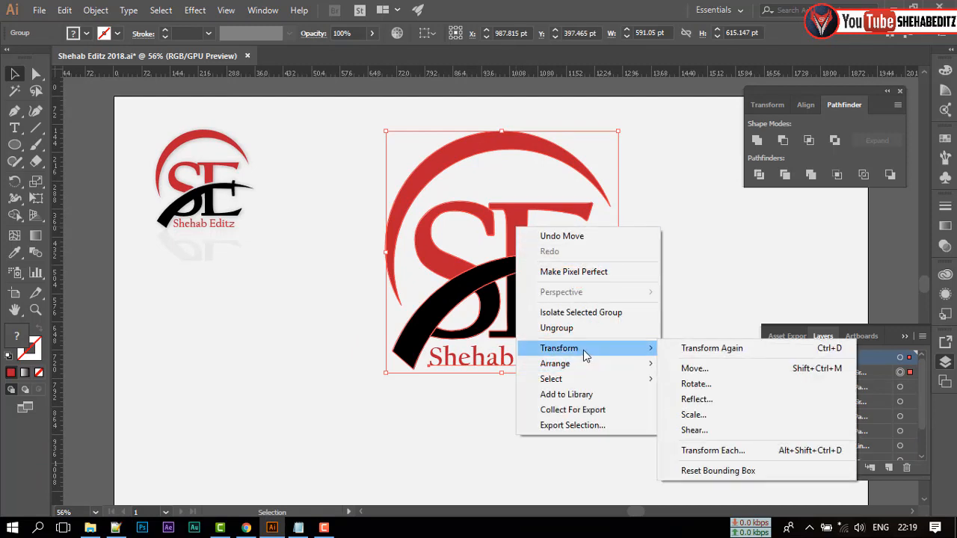
pyautogui.click(715, 403)
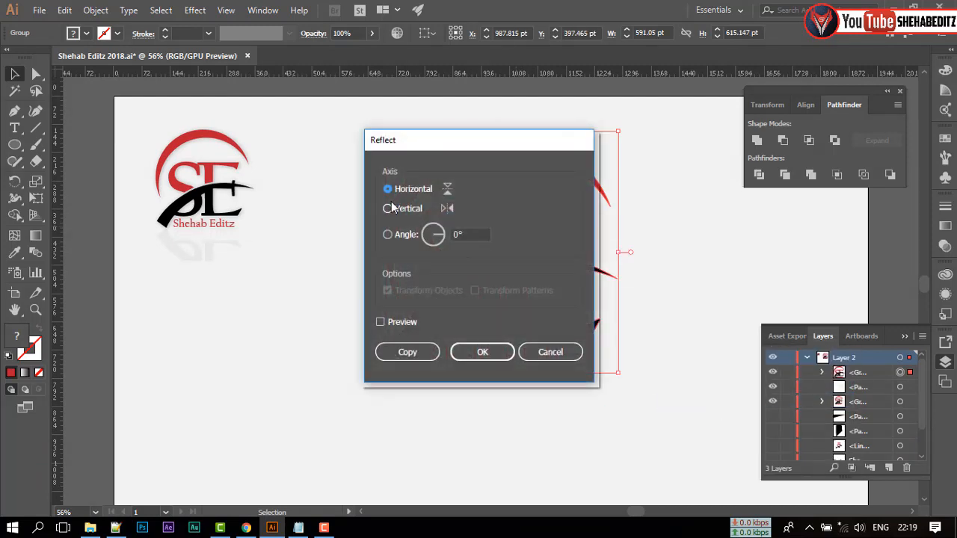
pyautogui.click(404, 353)
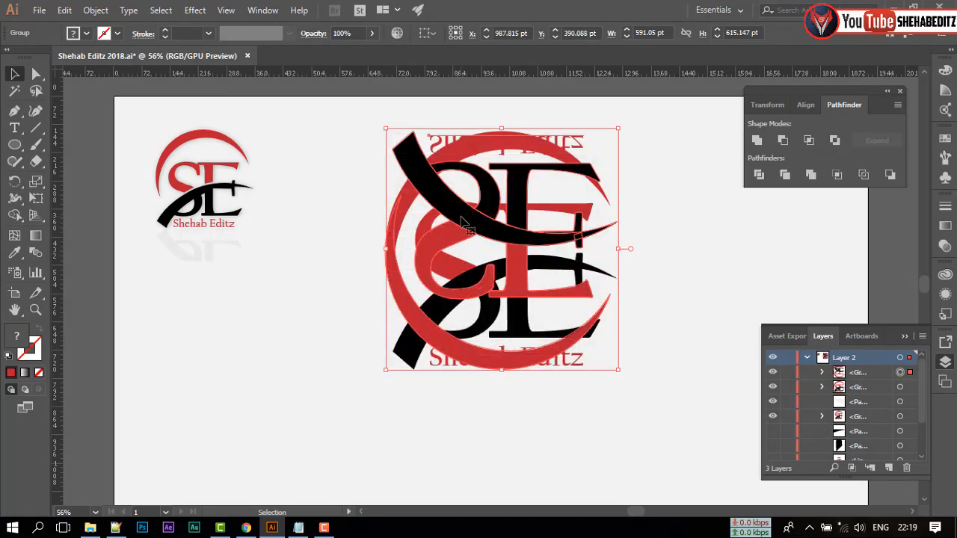
pyautogui.moveTo(461, 218); pyautogui.dragTo(464, 460)
pyautogui.click(251, 378)
pyautogui.scroll(-3, 484, 430)
# Set the opacity of the mirrored logo copy to 4% for a faint reflection
pyautogui.click(485, 428)
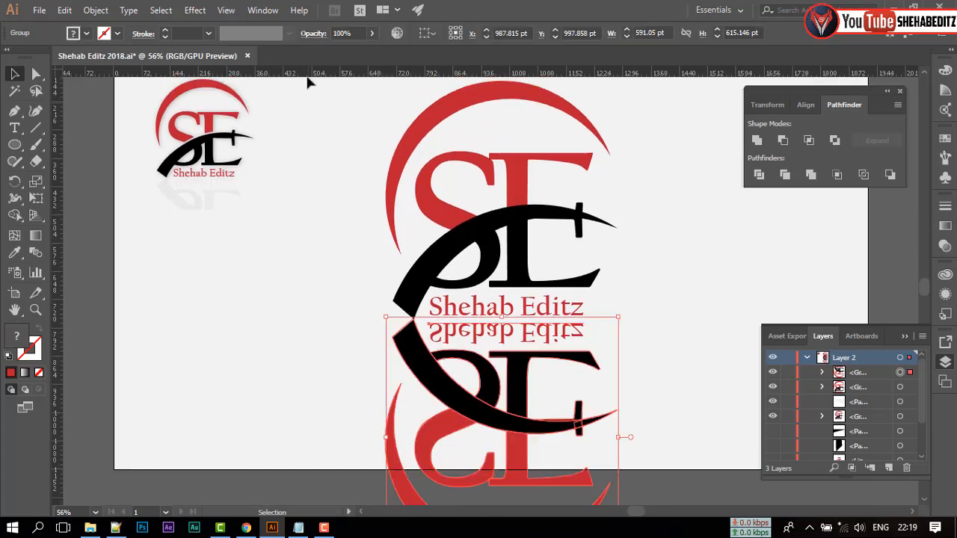
pyautogui.click(357, 34)
pyautogui.write('4')
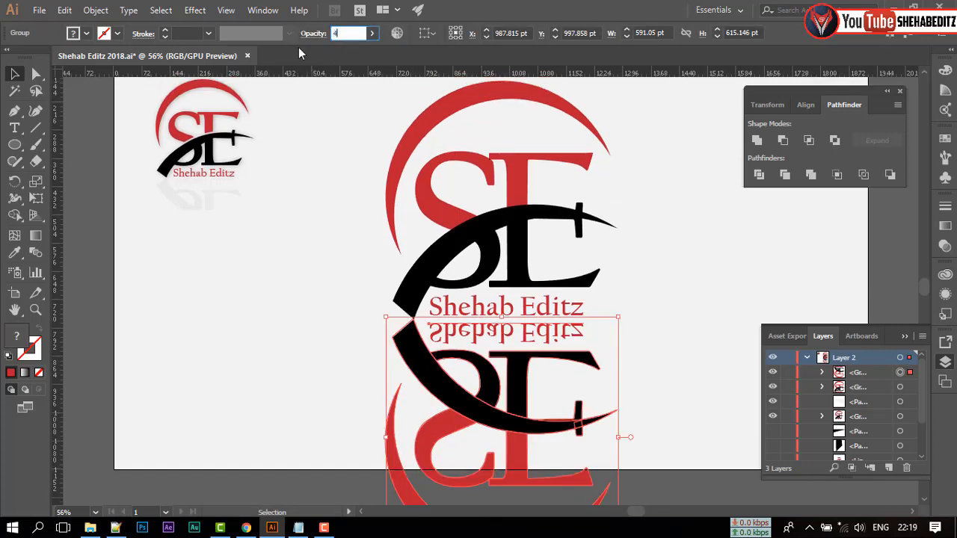
pyautogui.press('Return')
pyautogui.click(332, 243)
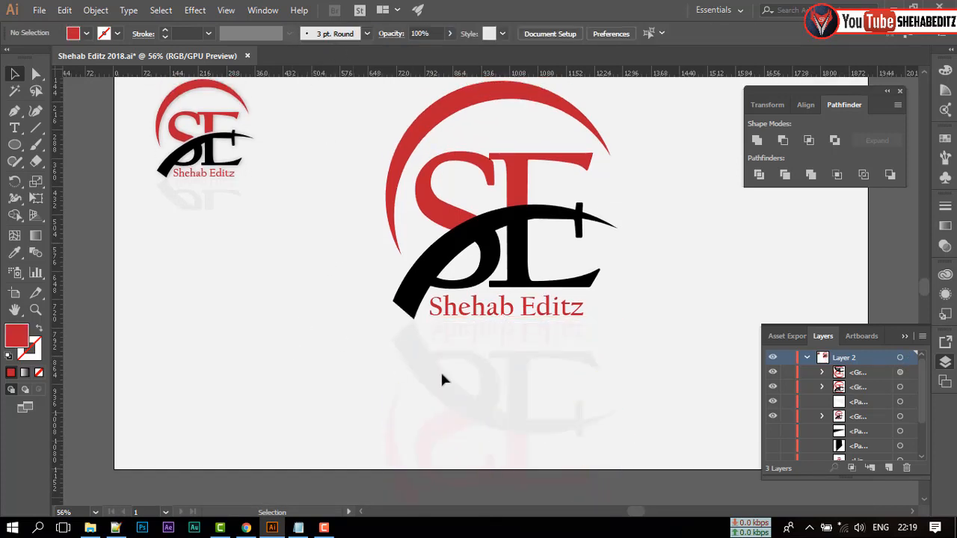
# Draw a rectangle from the artboard's lower edge downwards, covering the part of the reflection that overhangs the artboard
pyautogui.scroll(-2, 486, 409)
pyautogui.rightClick(15, 145)
pyautogui.click(47, 145)
pyautogui.scroll(-3, 217, 262)
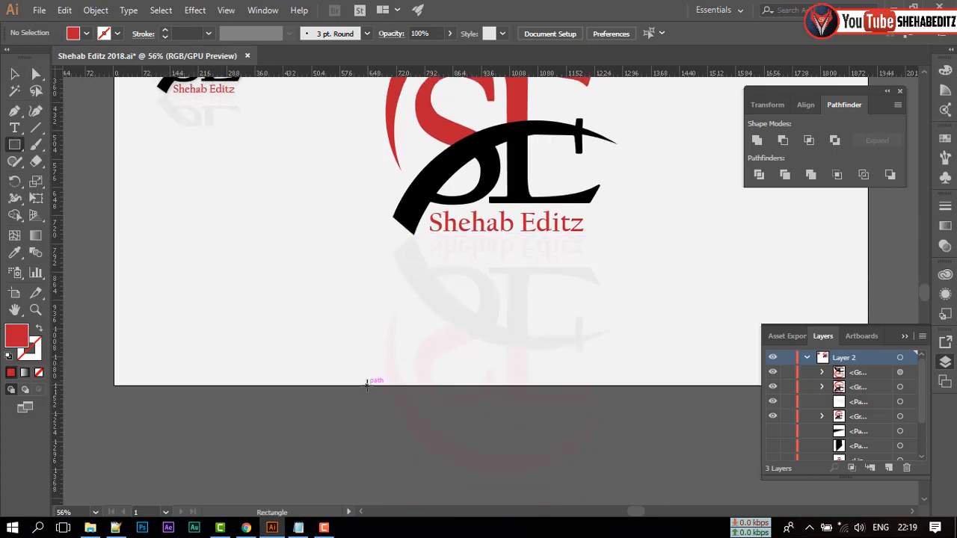
pyautogui.moveTo(367, 384); pyautogui.dragTo(717, 483)
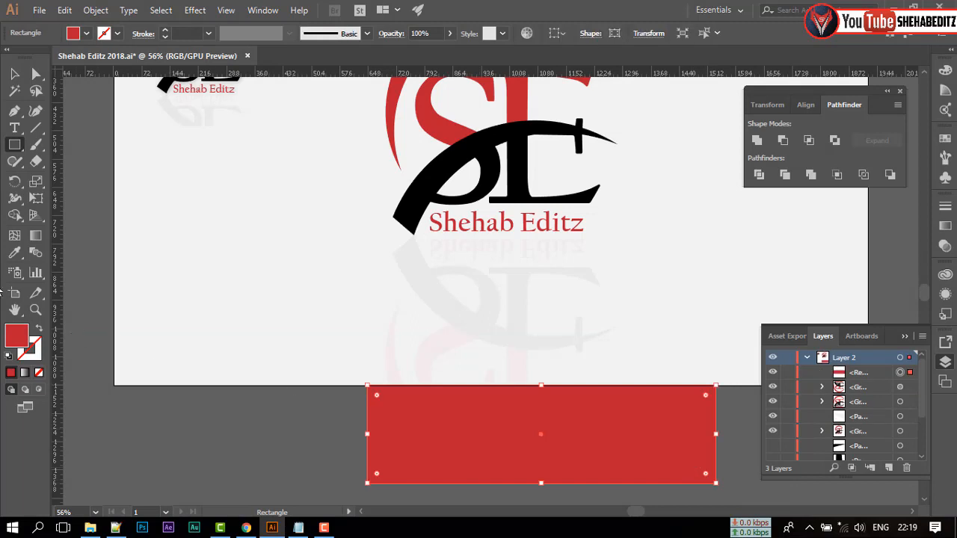
pyautogui.press('v')
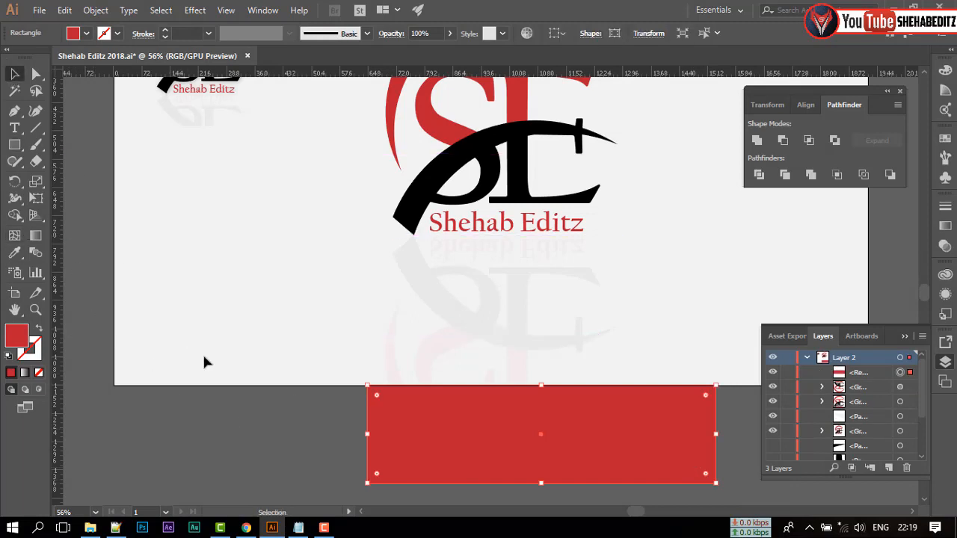
# Remove the rectangle and the reflection parts below the artboard's lower edge with the Shape Builder
pyautogui.keyDown('shift'); pyautogui.click(658, 348); pyautogui.keyUp('shift')
pyautogui.hotkey('shift', 'm')
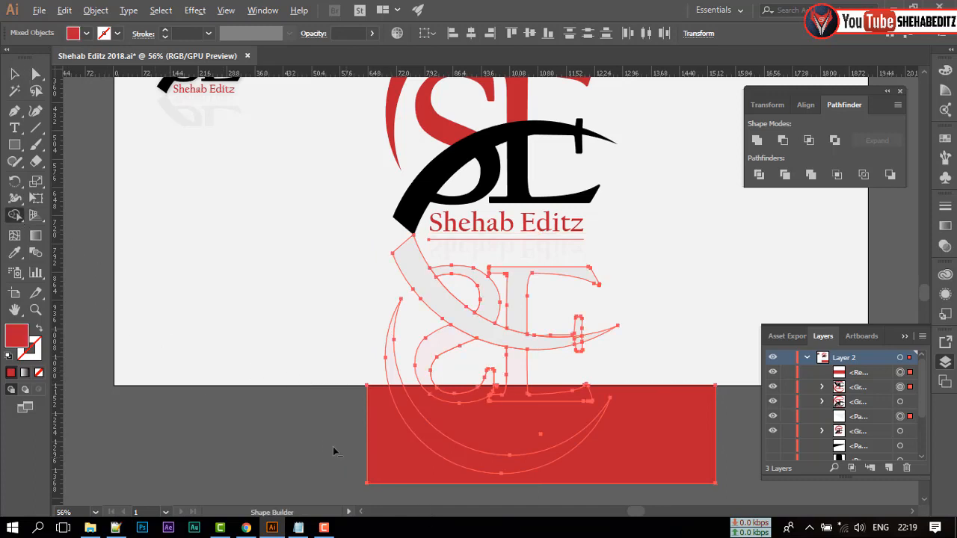
pyautogui.moveTo(323, 438); pyautogui.dragTo(638, 437)
pyautogui.moveTo(728, 446); pyautogui.dragTo(716, 442)
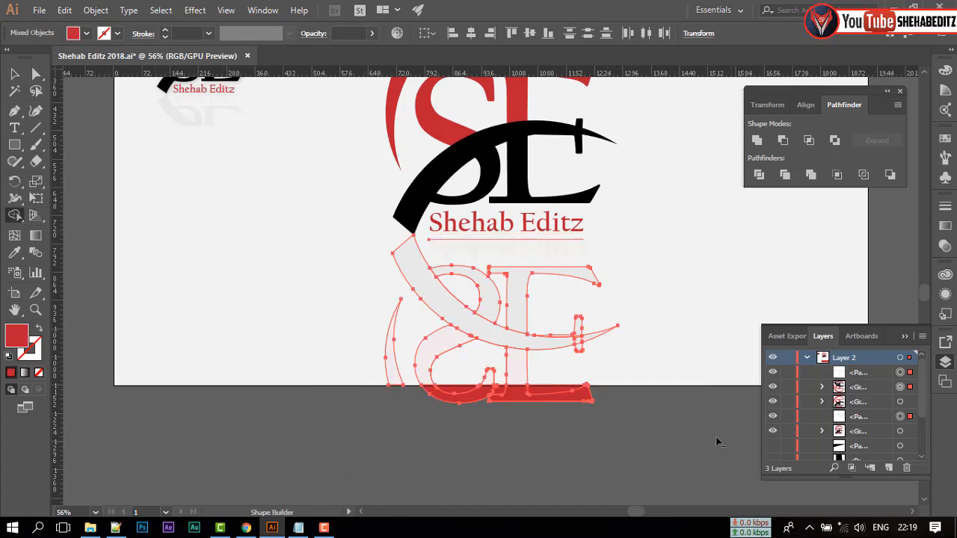
pyautogui.moveTo(622, 404)
pyautogui.mouseDown()
pyautogui.moveTo(544, 392)
pyautogui.moveTo(482, 397)
pyautogui.mouseUp()
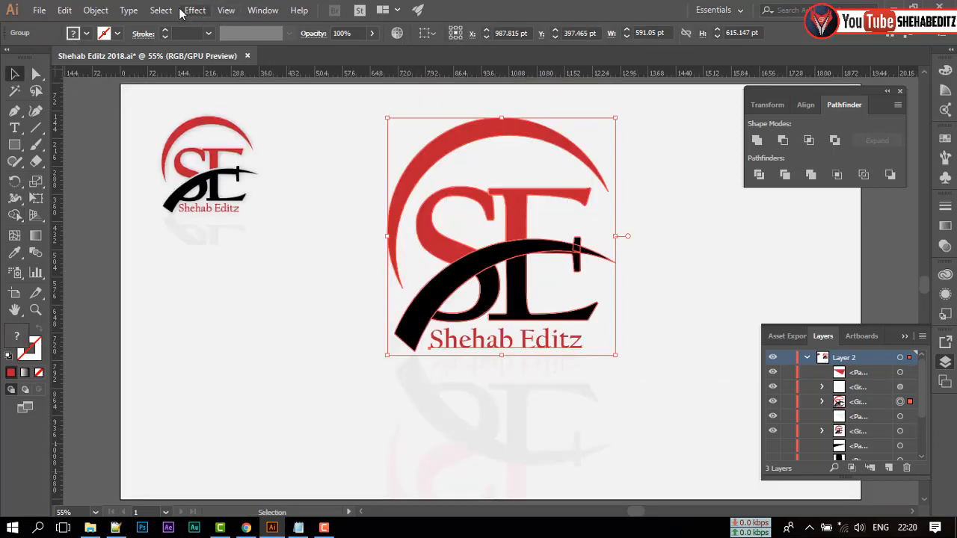
# Apply a Drop Shadow effect to the main logo group
pyautogui.click(193, 11)
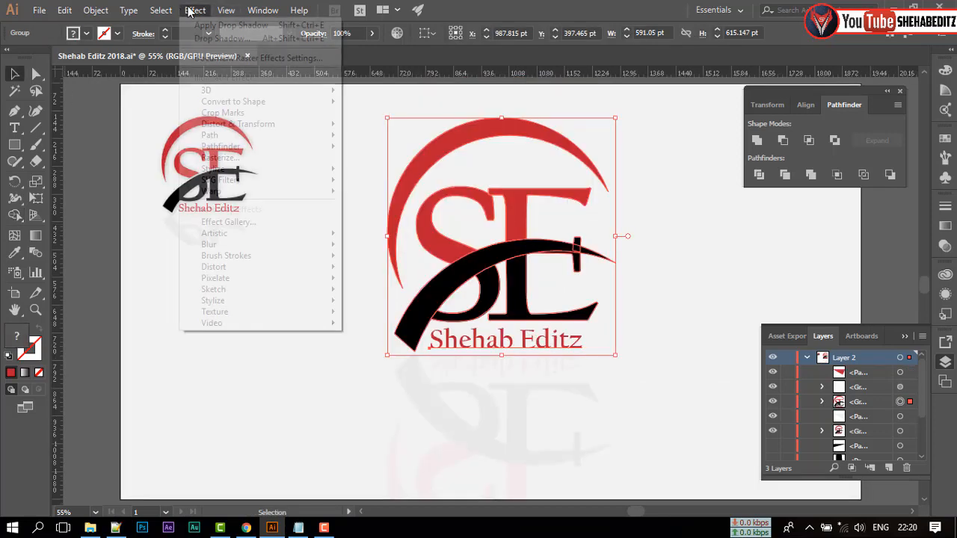
pyautogui.moveTo(251, 180)
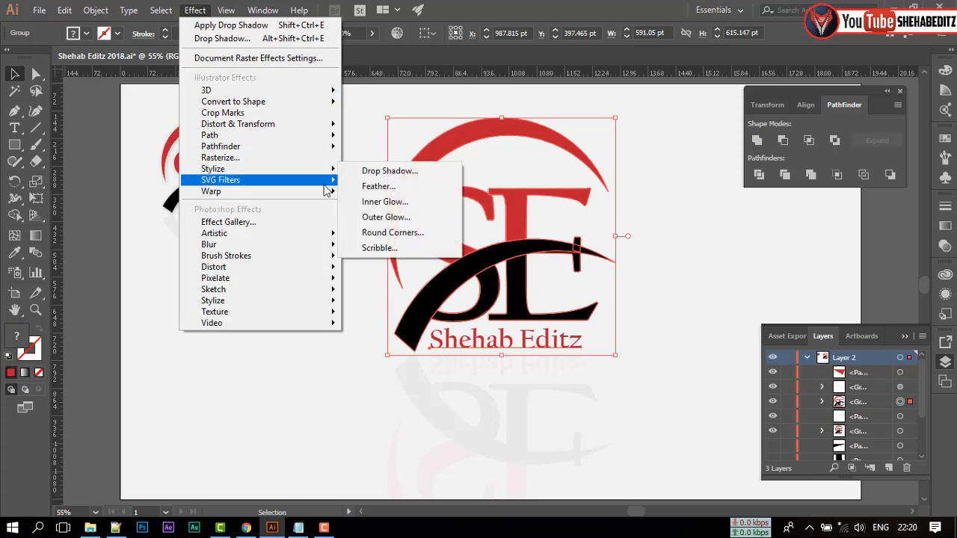
pyautogui.click(389, 170)
pyautogui.click(733, 296)
pyautogui.click(641, 487)
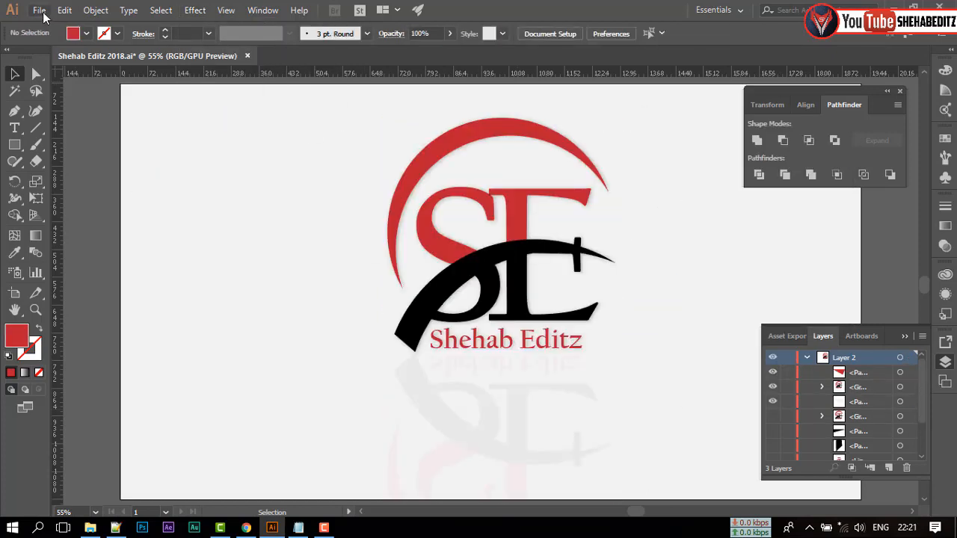
# Open the export settings for the logo with the PNG format and leave without exporting
pyautogui.click(39, 10)
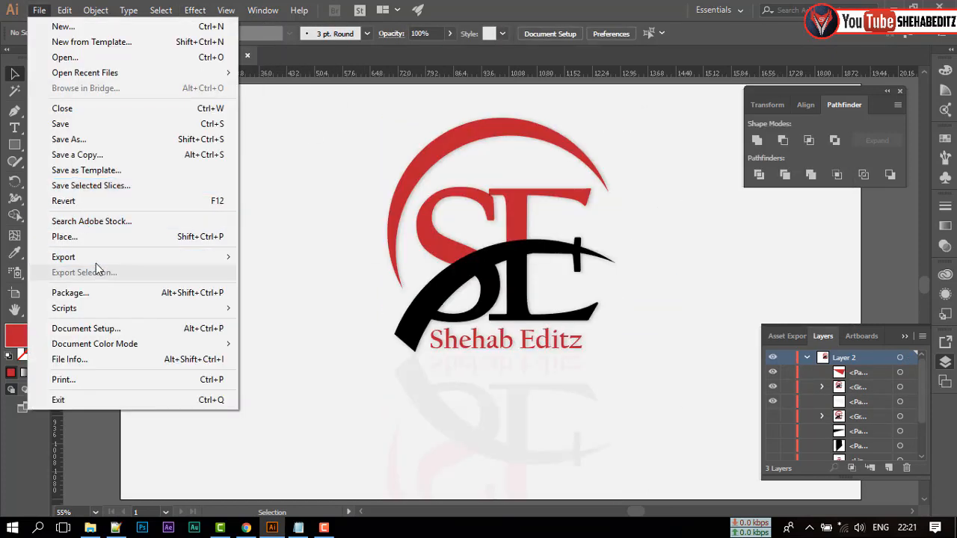
pyautogui.moveTo(96, 259)
pyautogui.click(341, 274)
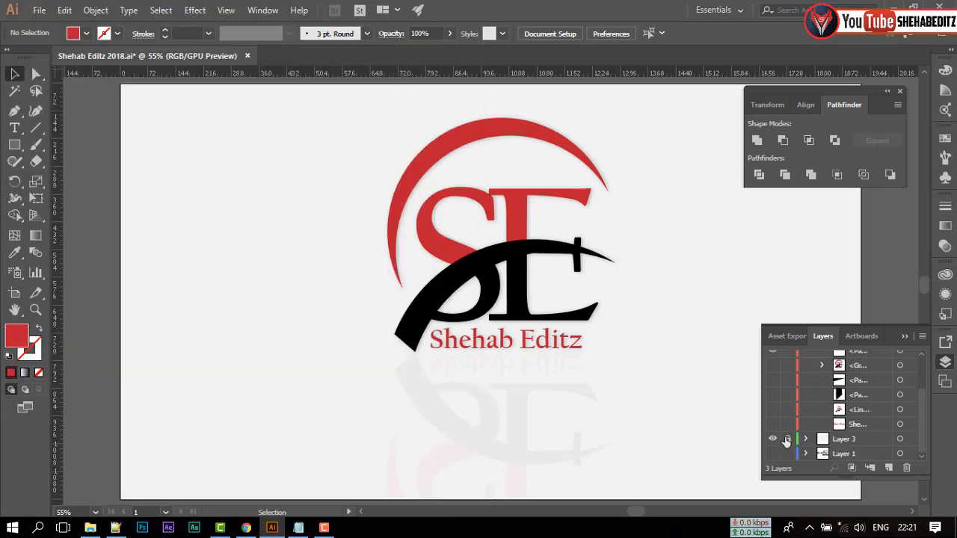
pyautogui.click(39, 10)
pyautogui.click(342, 273)
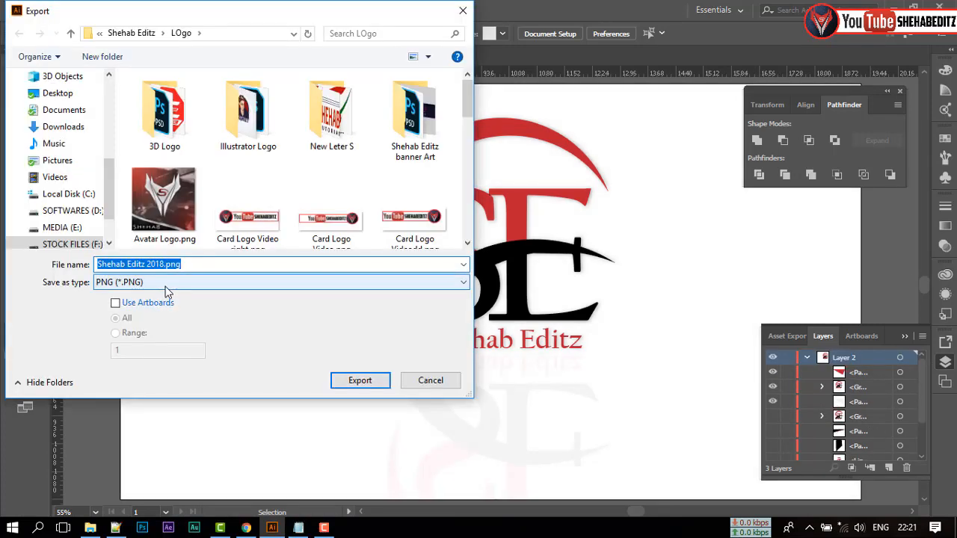
pyautogui.click(431, 381)
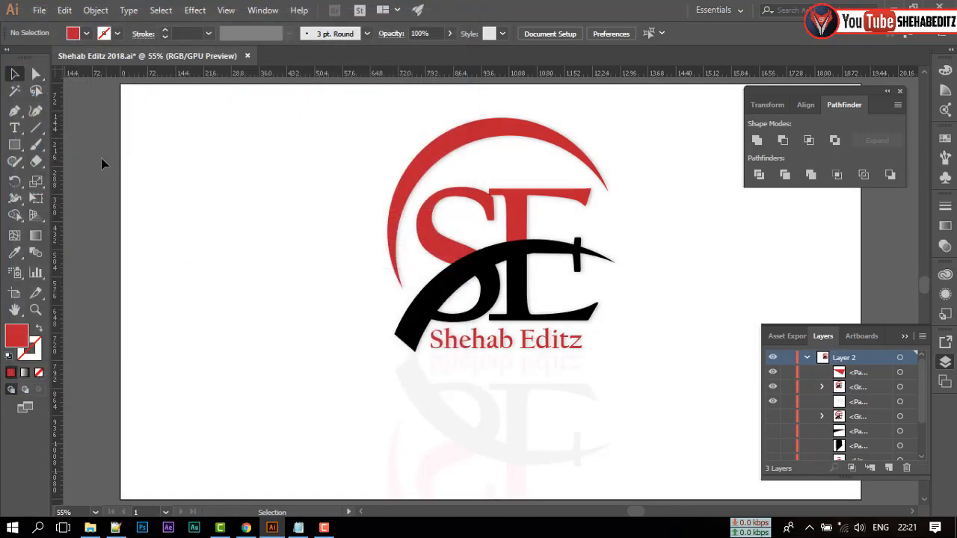
pyautogui.scroll(-3, 793, 441)
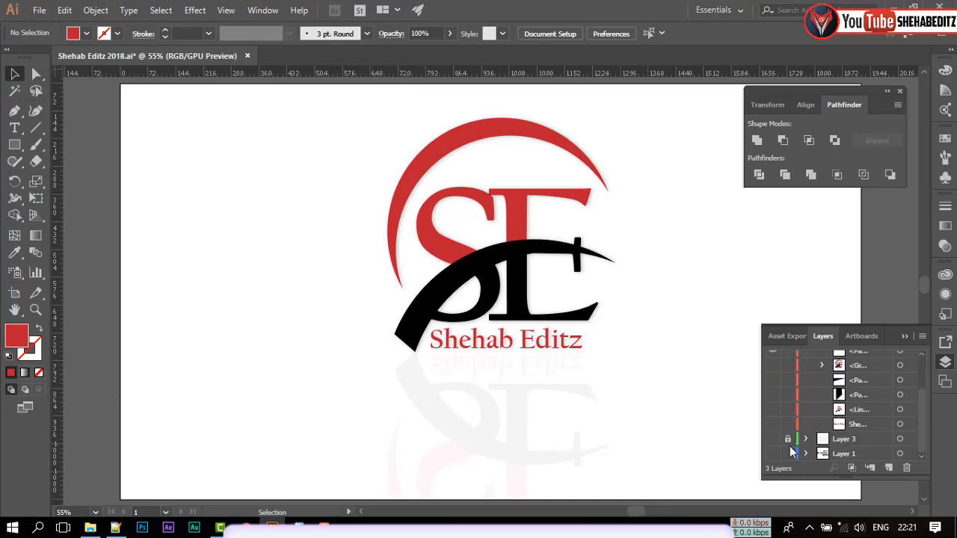